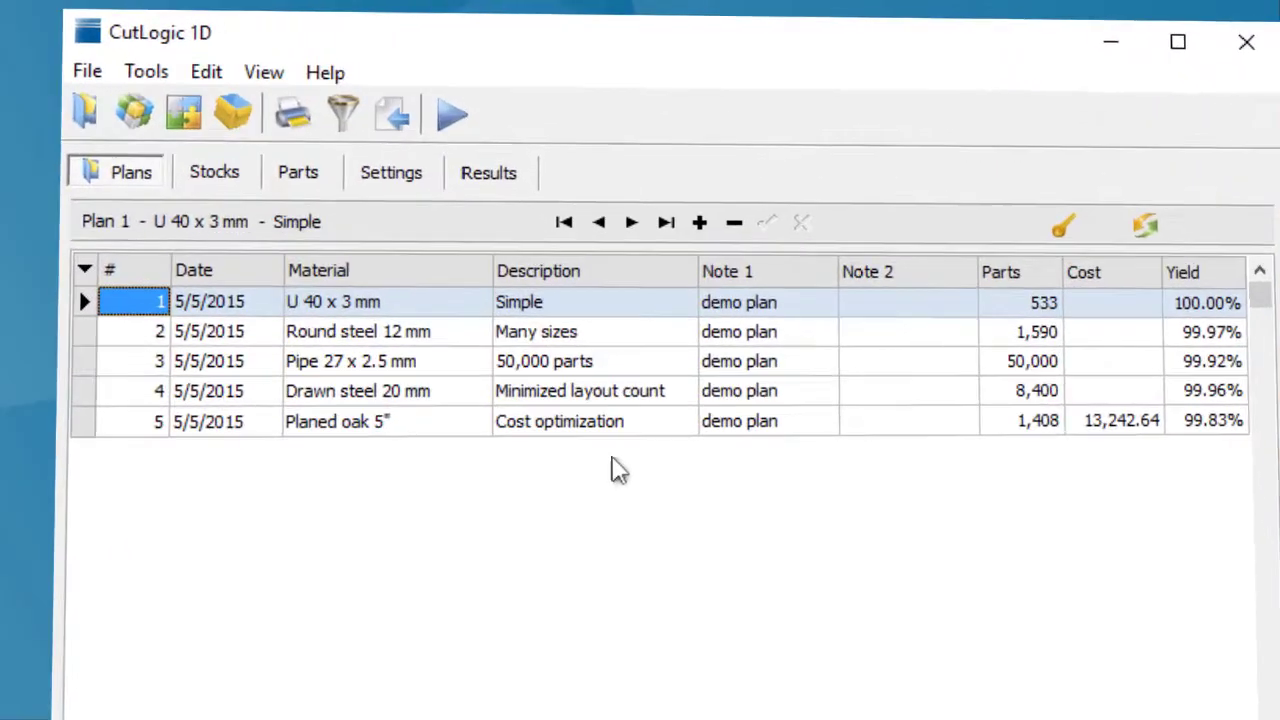
Step: Keep Decimal as the length format in the program options
click(116, 80)
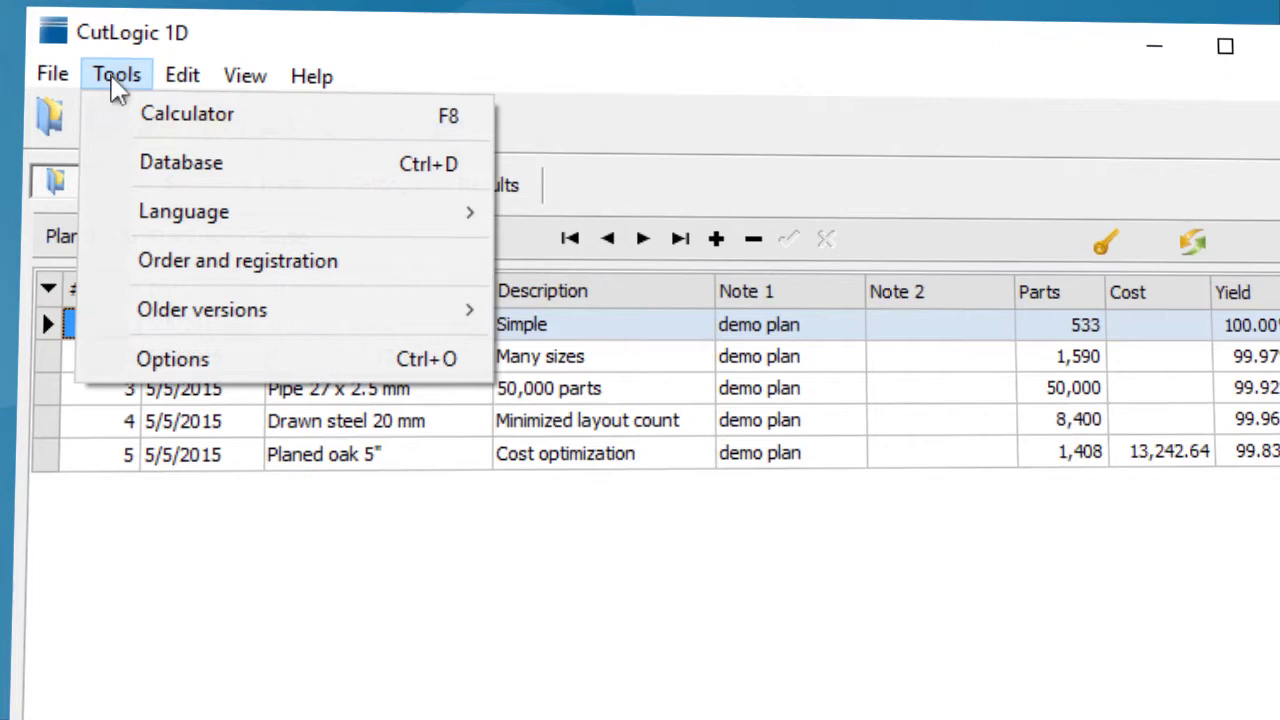
click(172, 362)
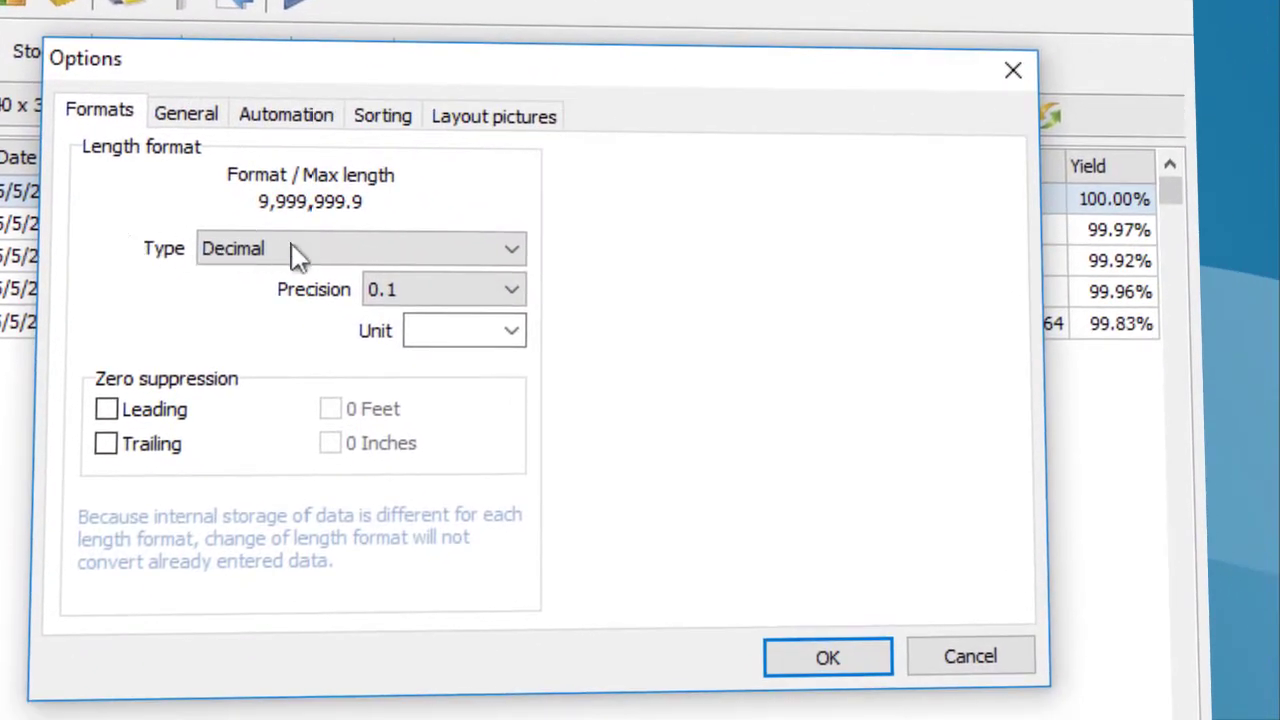
click(514, 260)
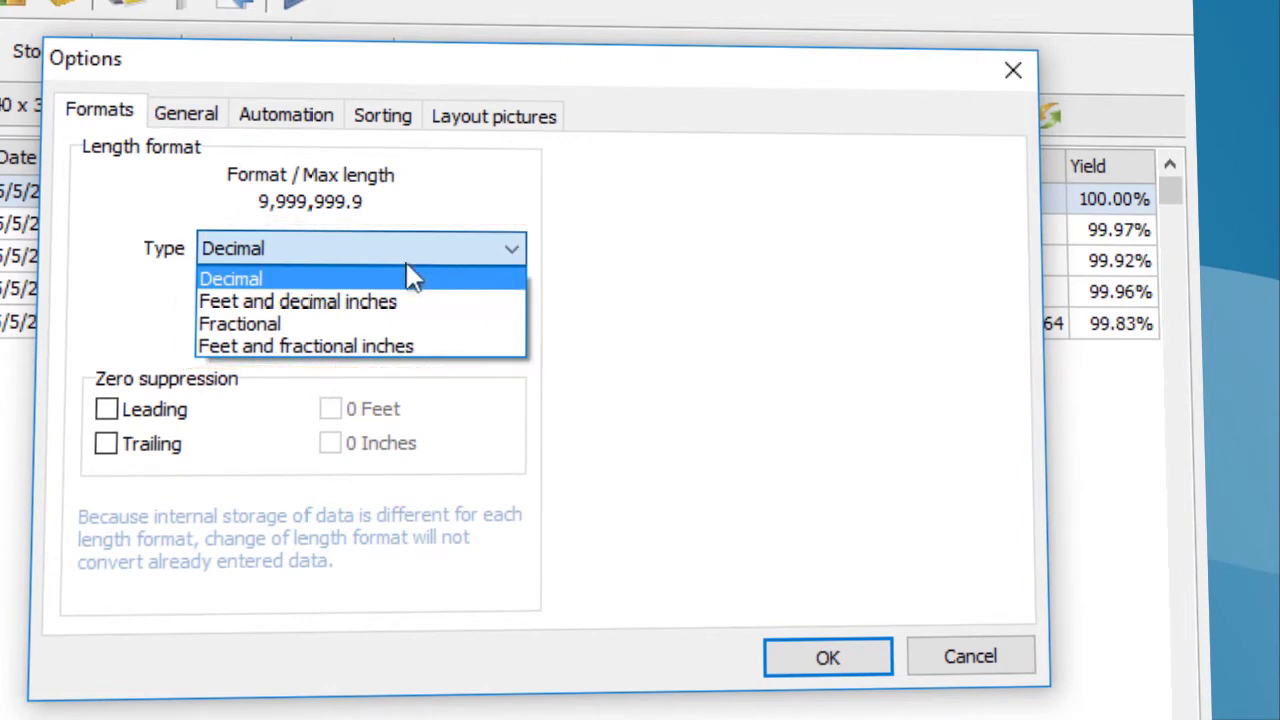
click(253, 285)
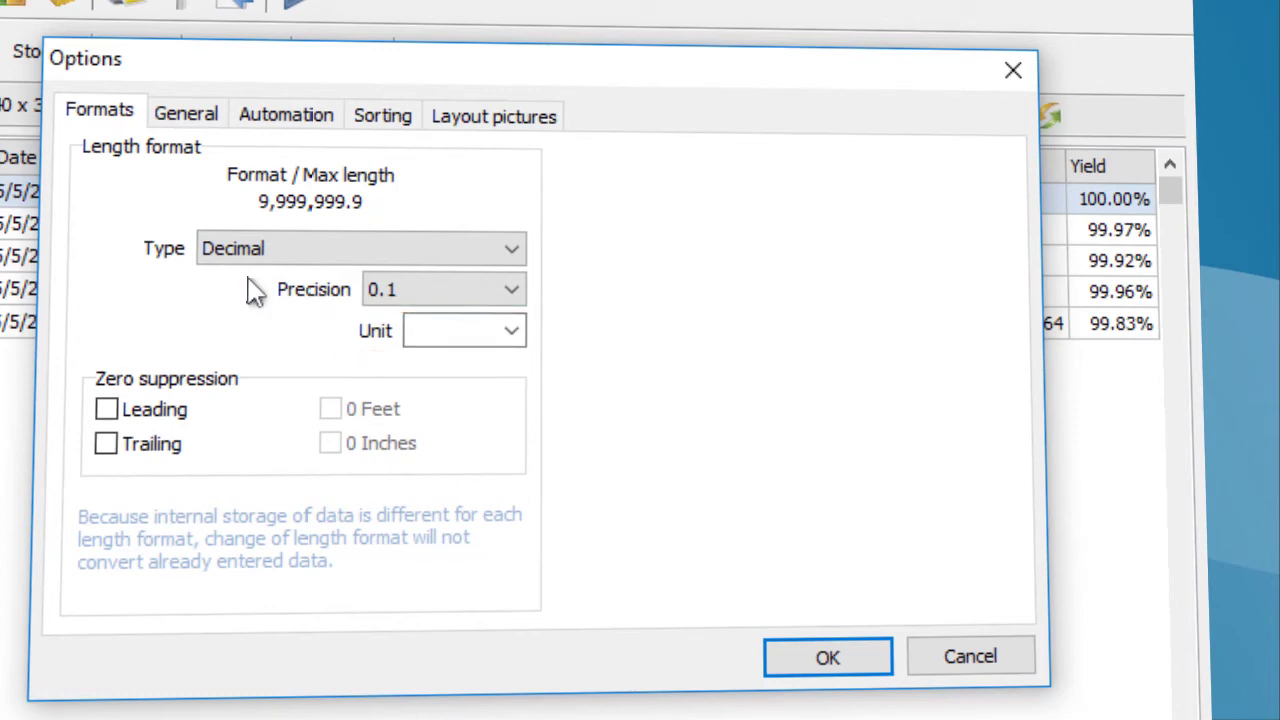
click(800, 658)
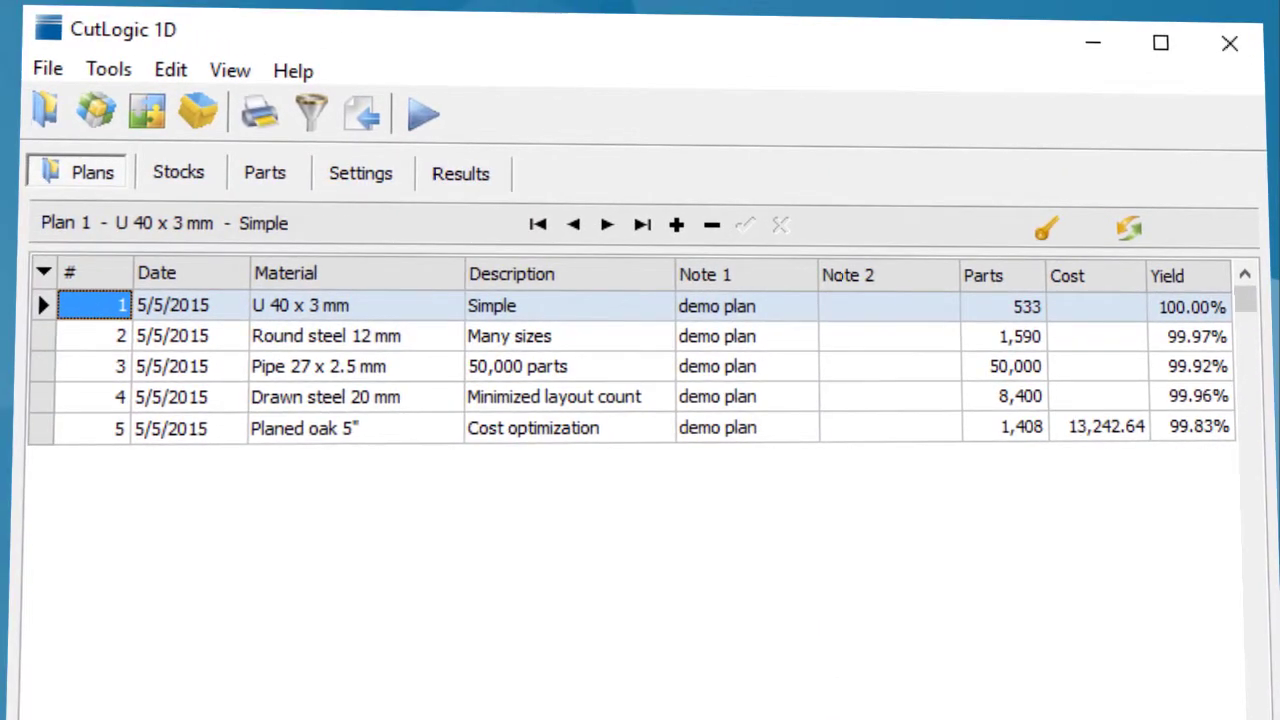
Step: Add a plan row with material SG 37 and description 'My new plan'
key(Insert)
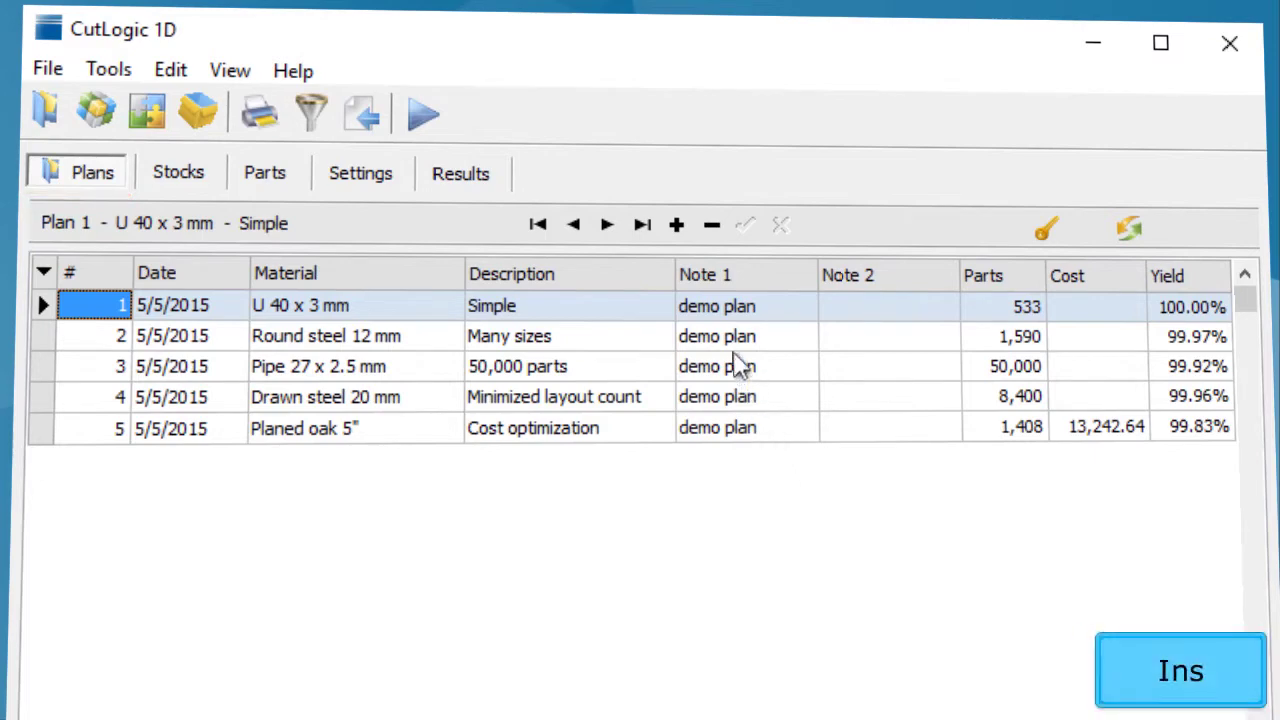
click(677, 226)
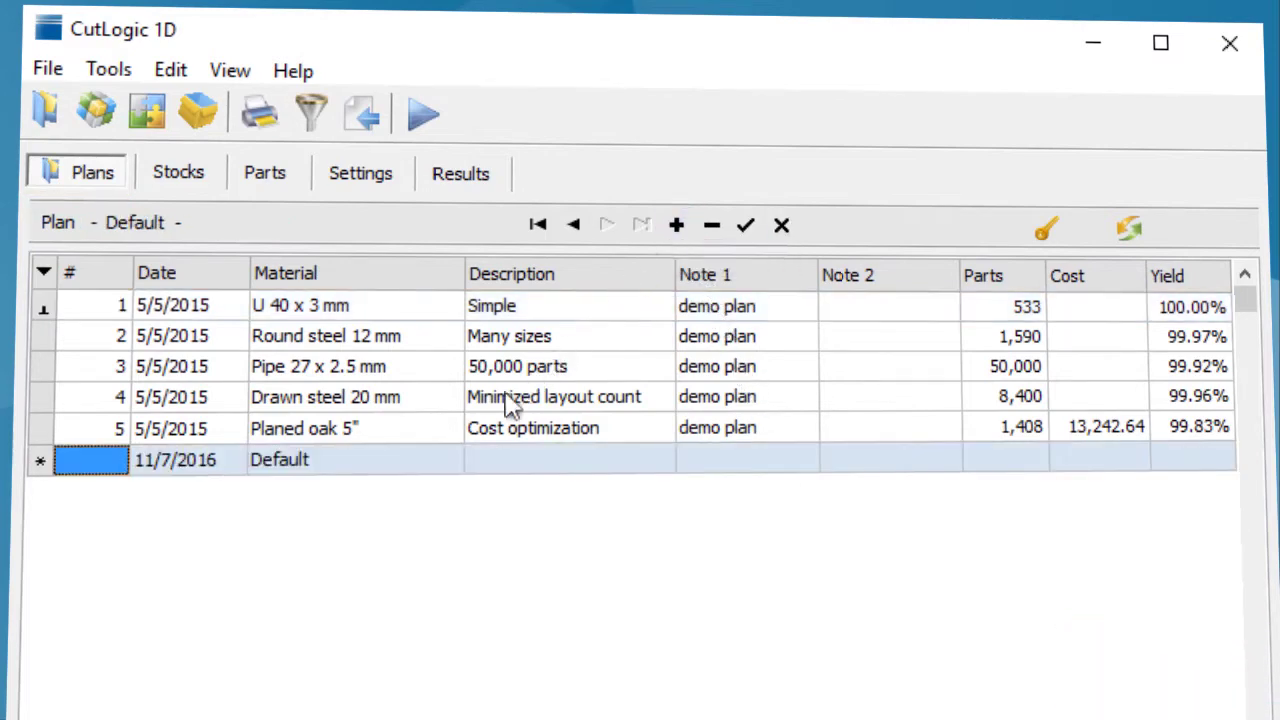
click(440, 470)
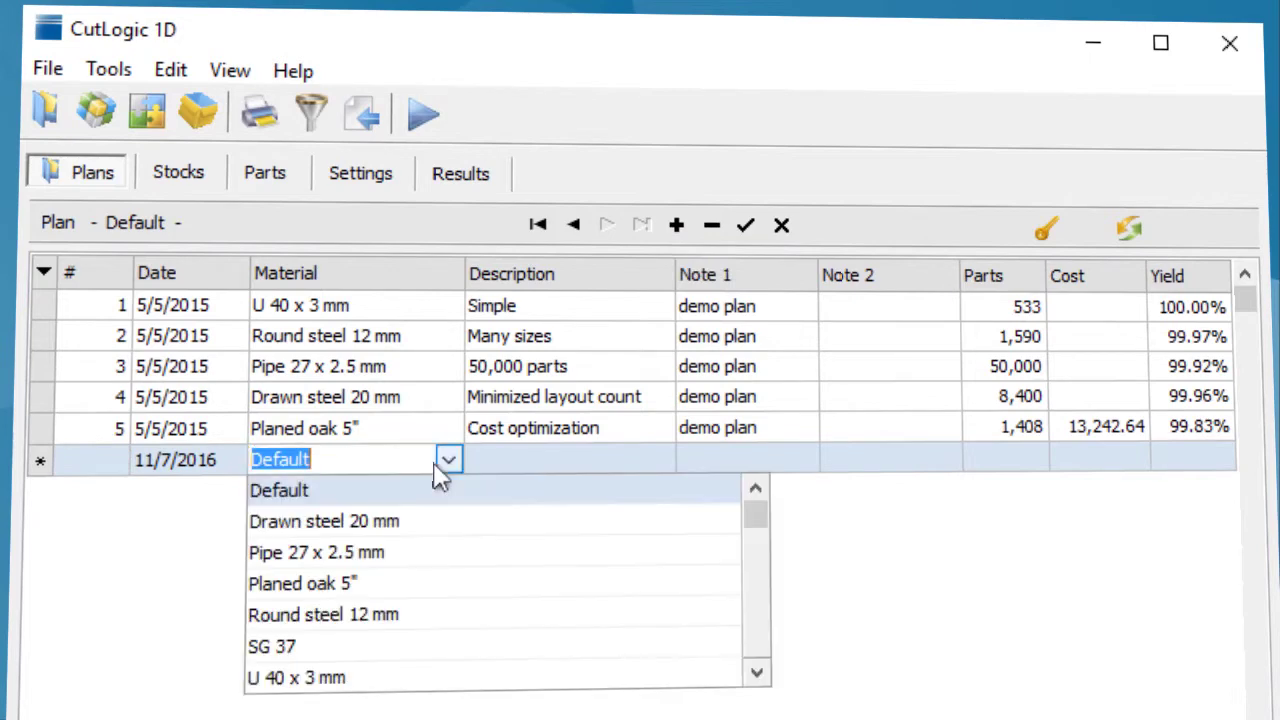
click(420, 648)
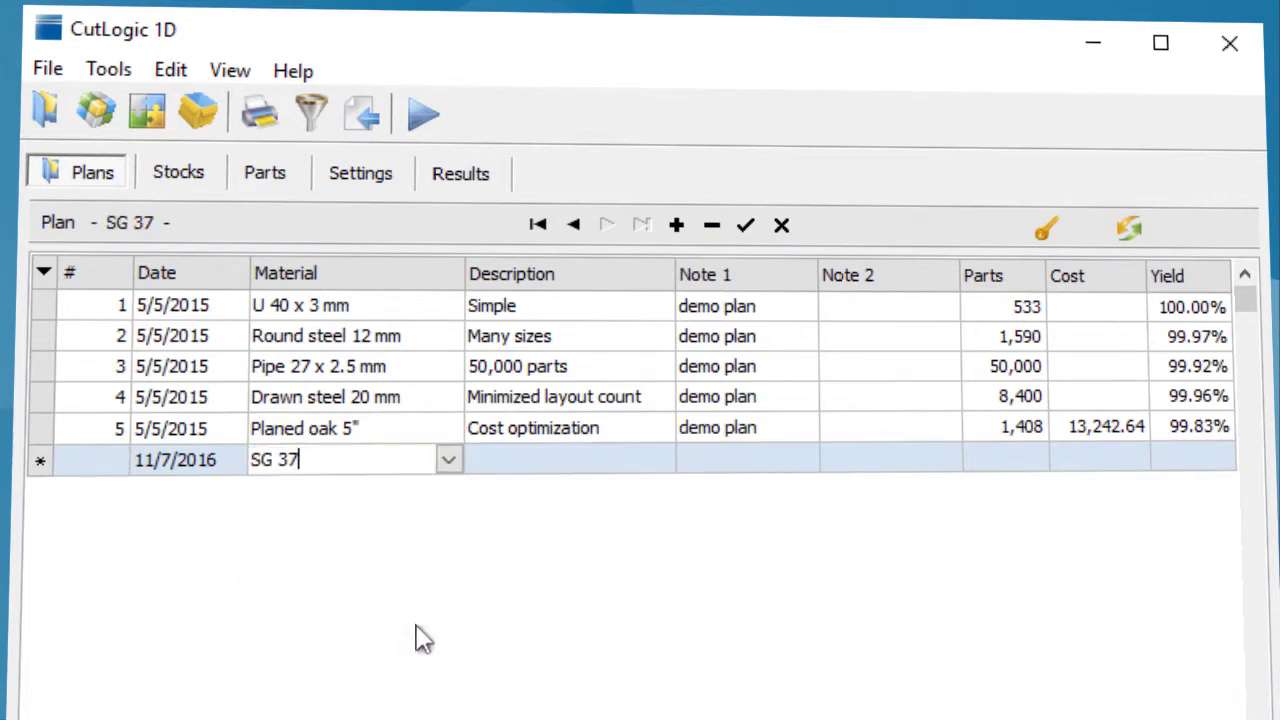
click(492, 462)
text(My new plan)
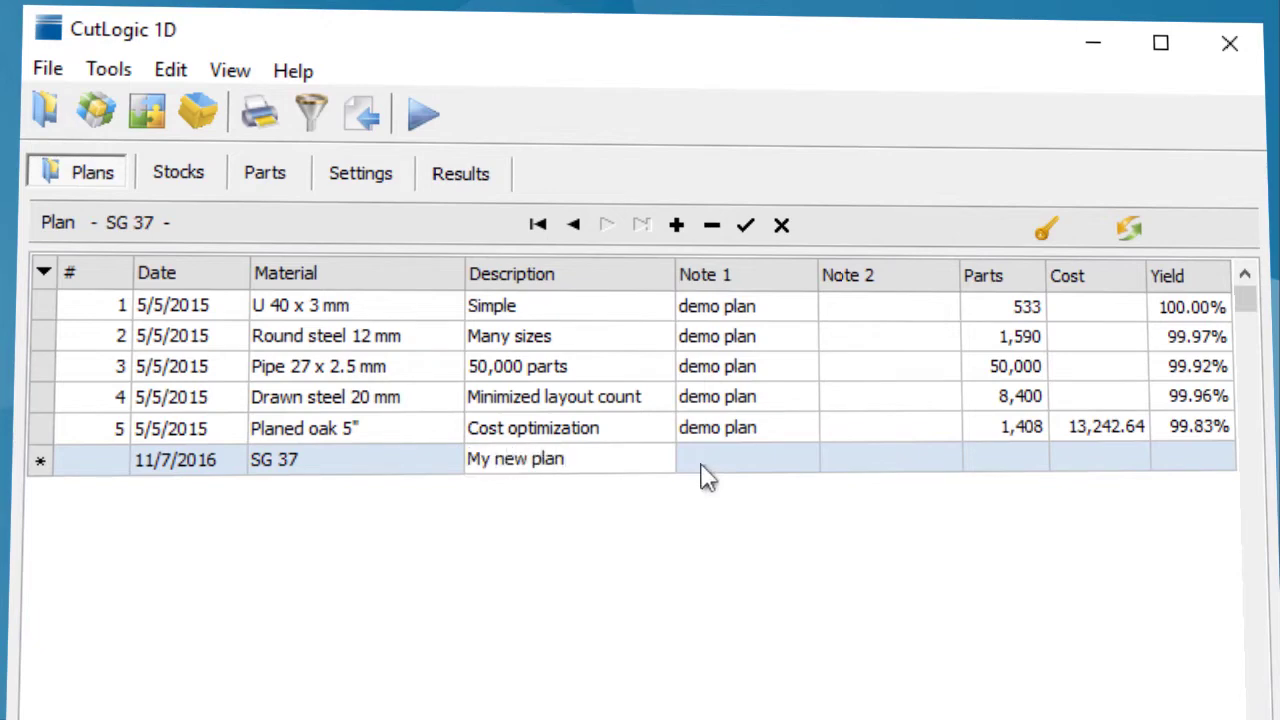
click(702, 466)
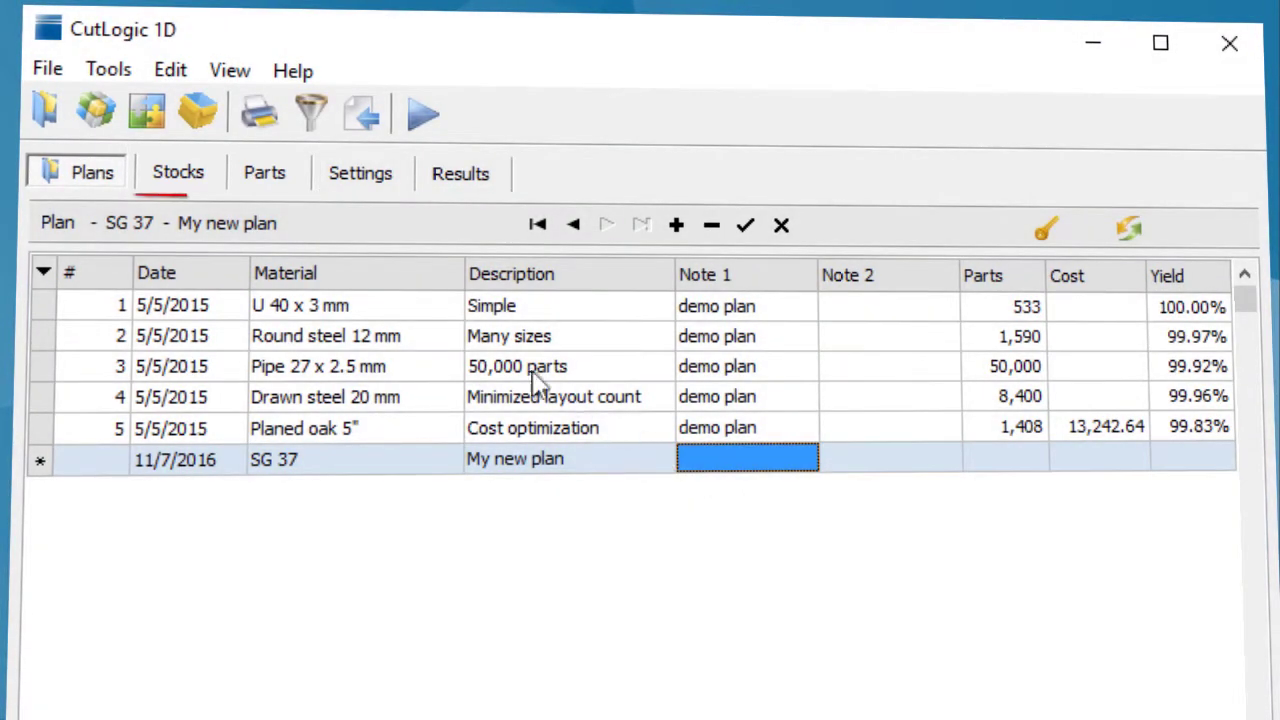
Step: Add a 5,000.0 stock length with quantity 1,000 to the plan's stocks
click(178, 190)
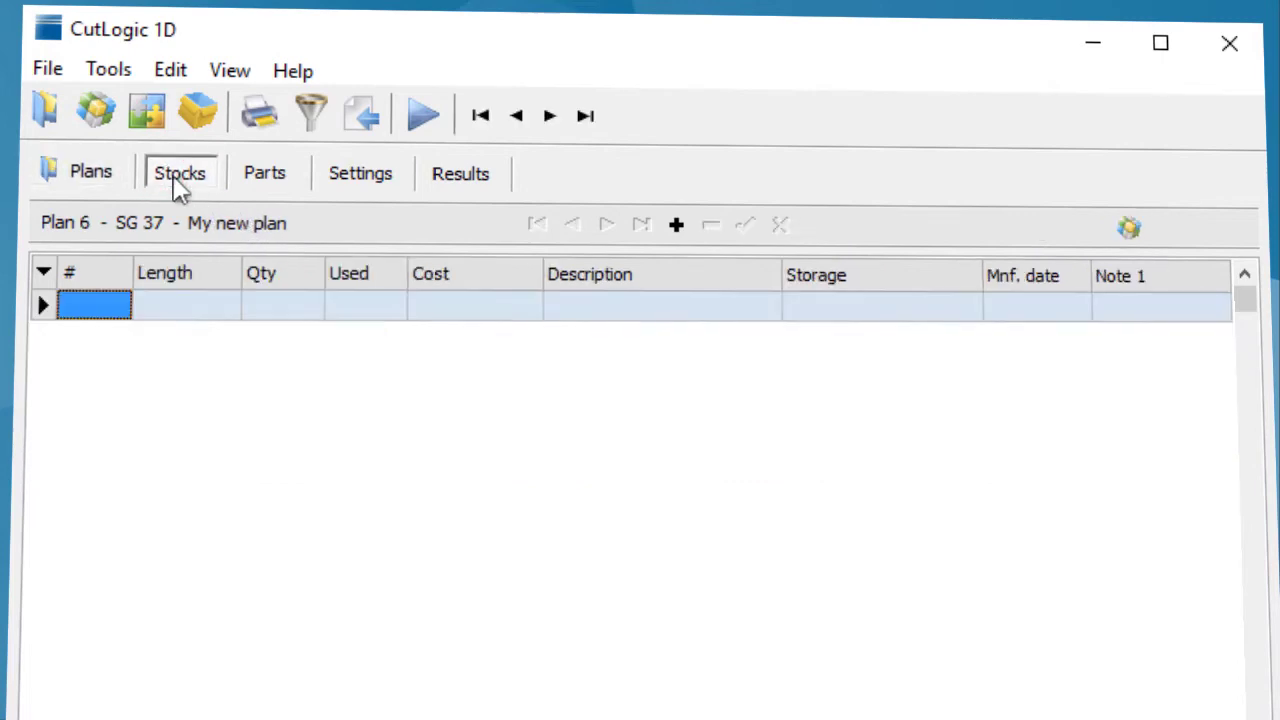
key(Insert)
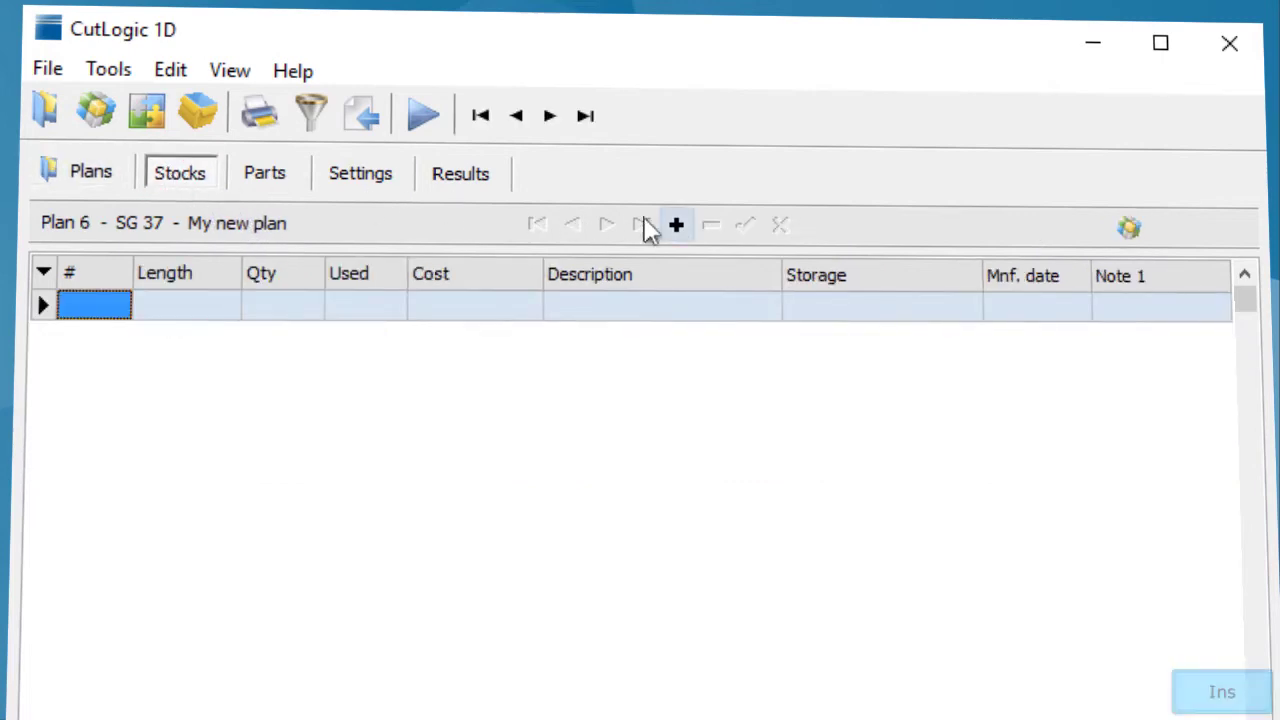
click(147, 310)
text(5,0)
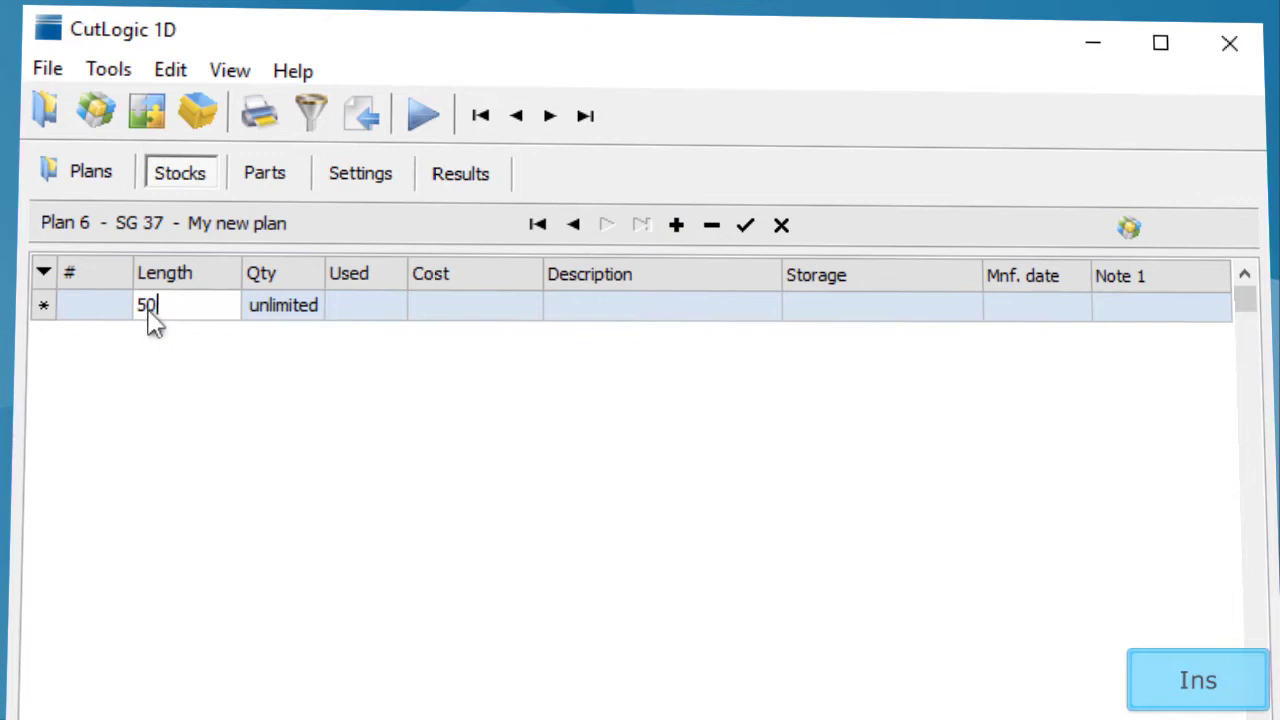
text(00)
click(252, 312)
text(10)
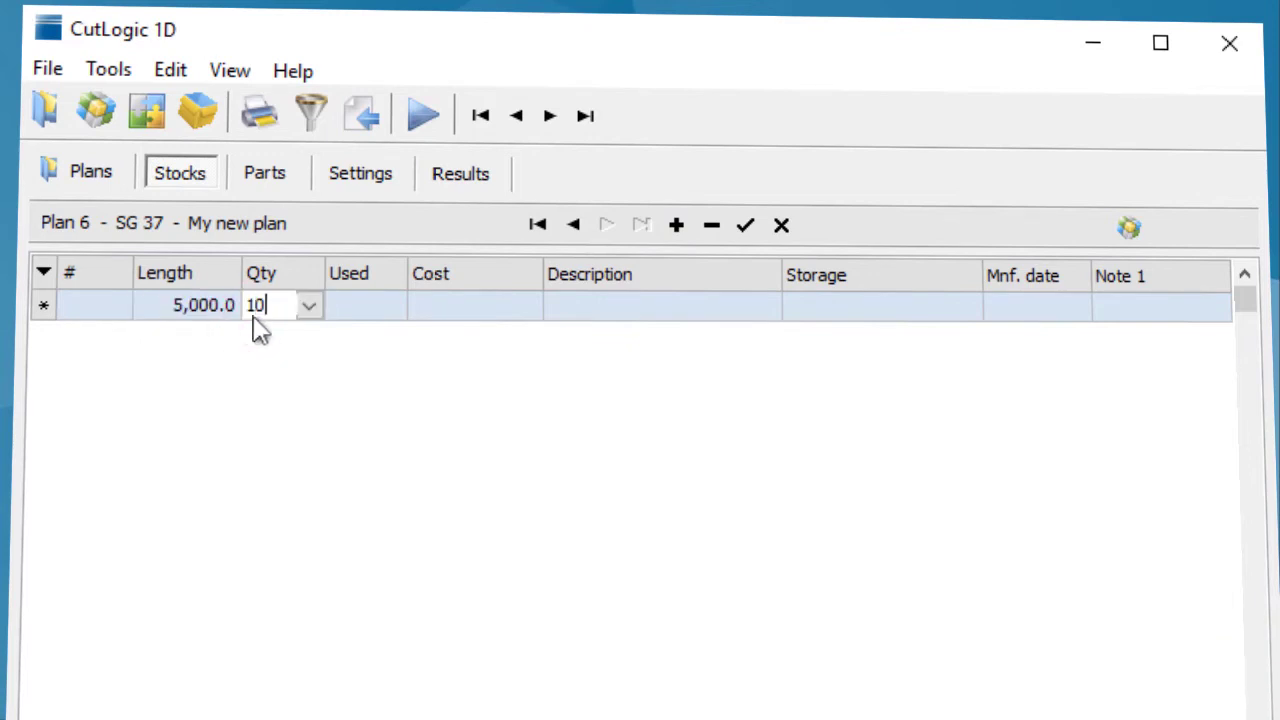
text(00)
key(Down)
click(678, 225)
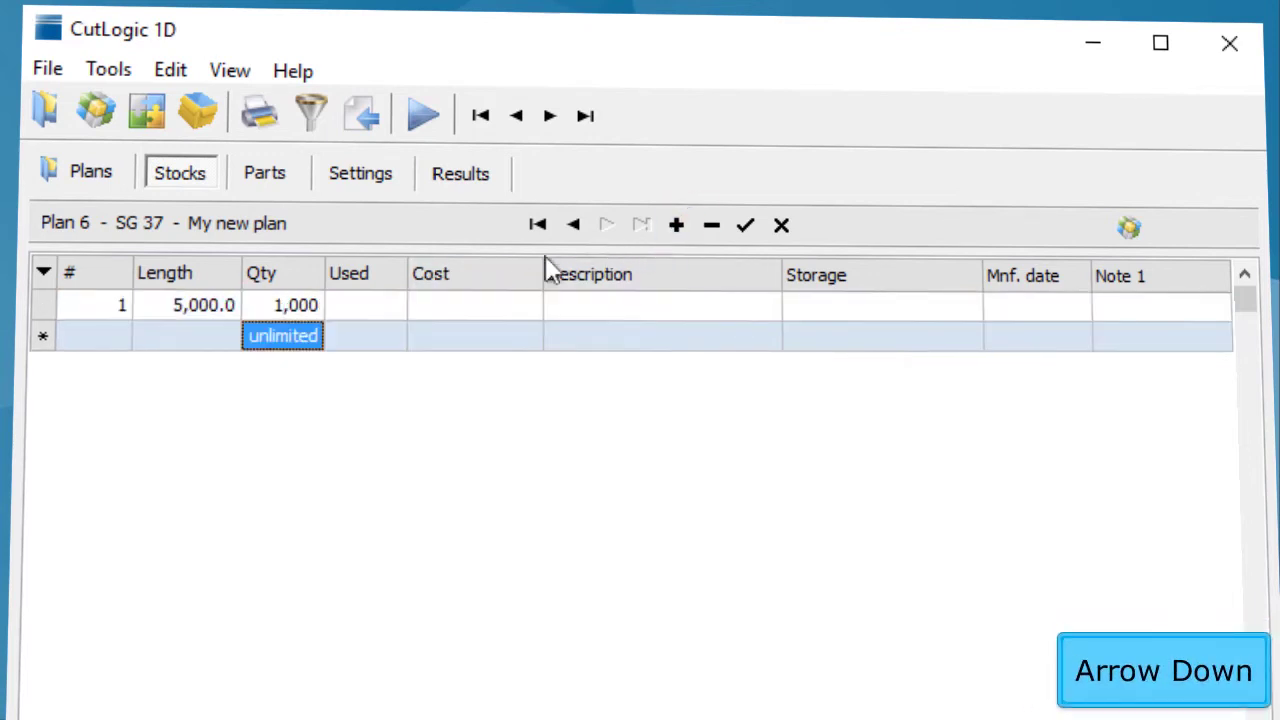
Step: Add a second stock of length 6,000.0 with quantity 800
click(138, 345)
text(6,000)
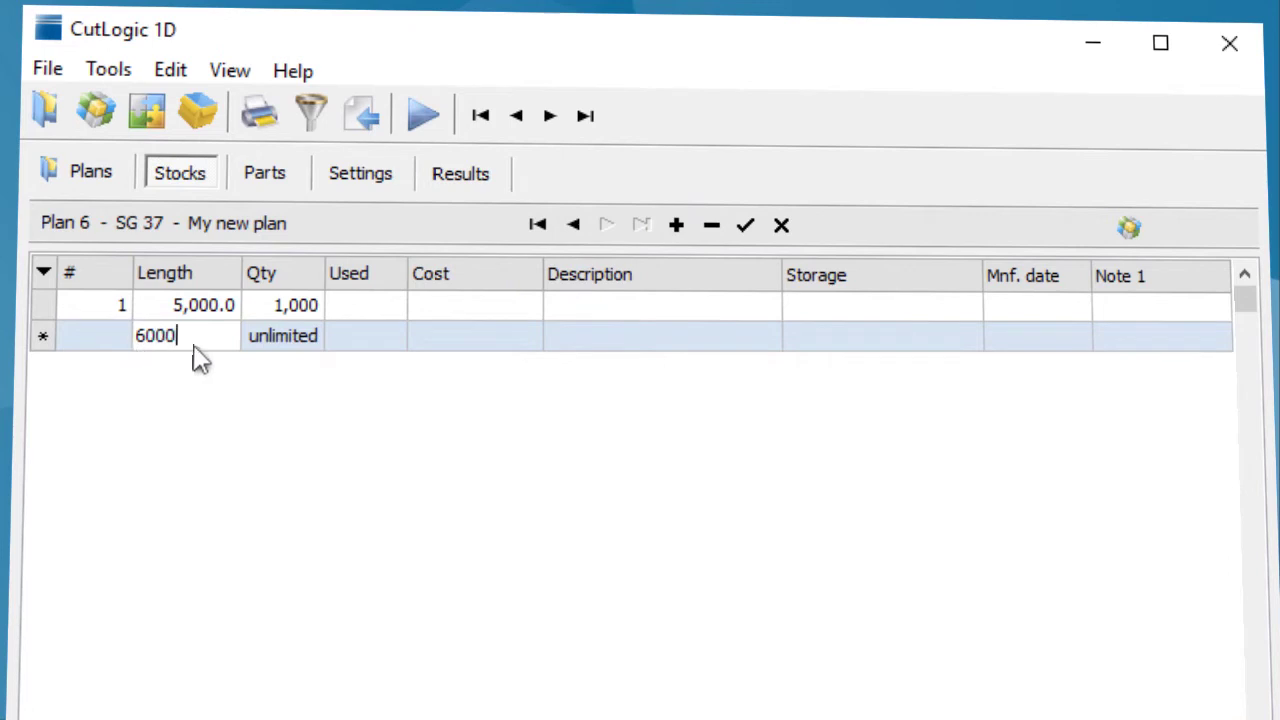
click(255, 349)
text(800)
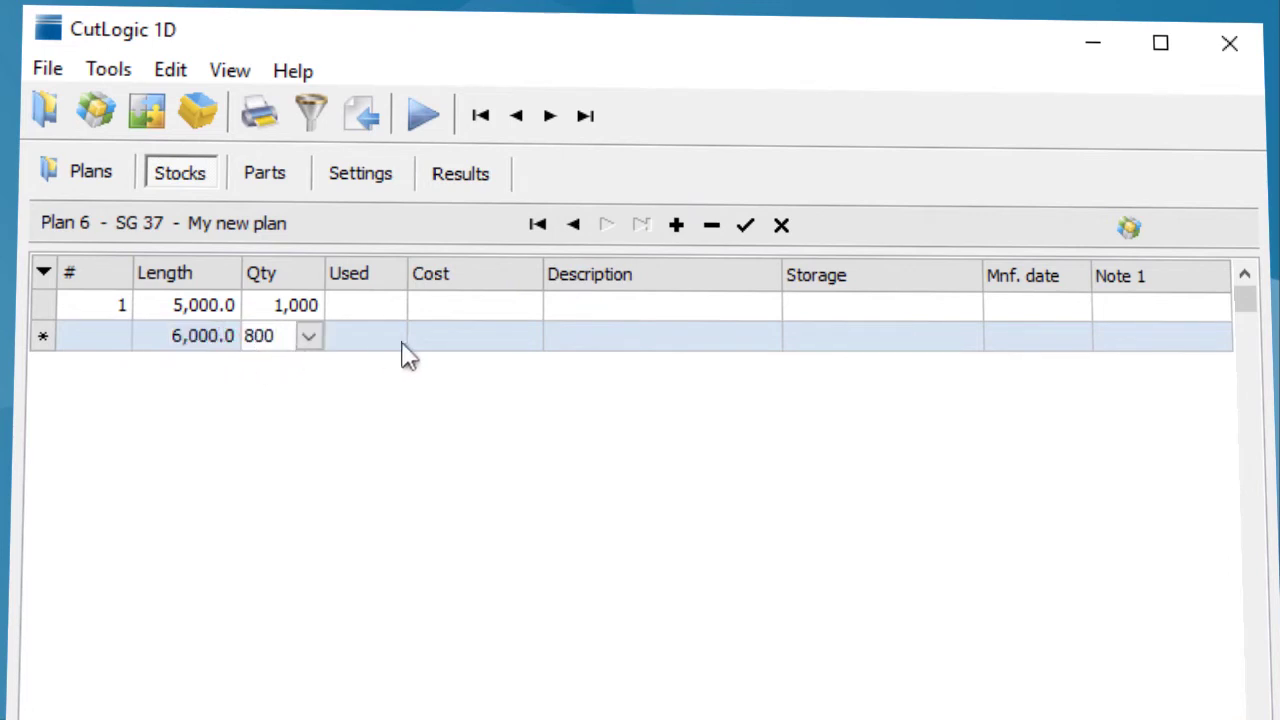
click(425, 355)
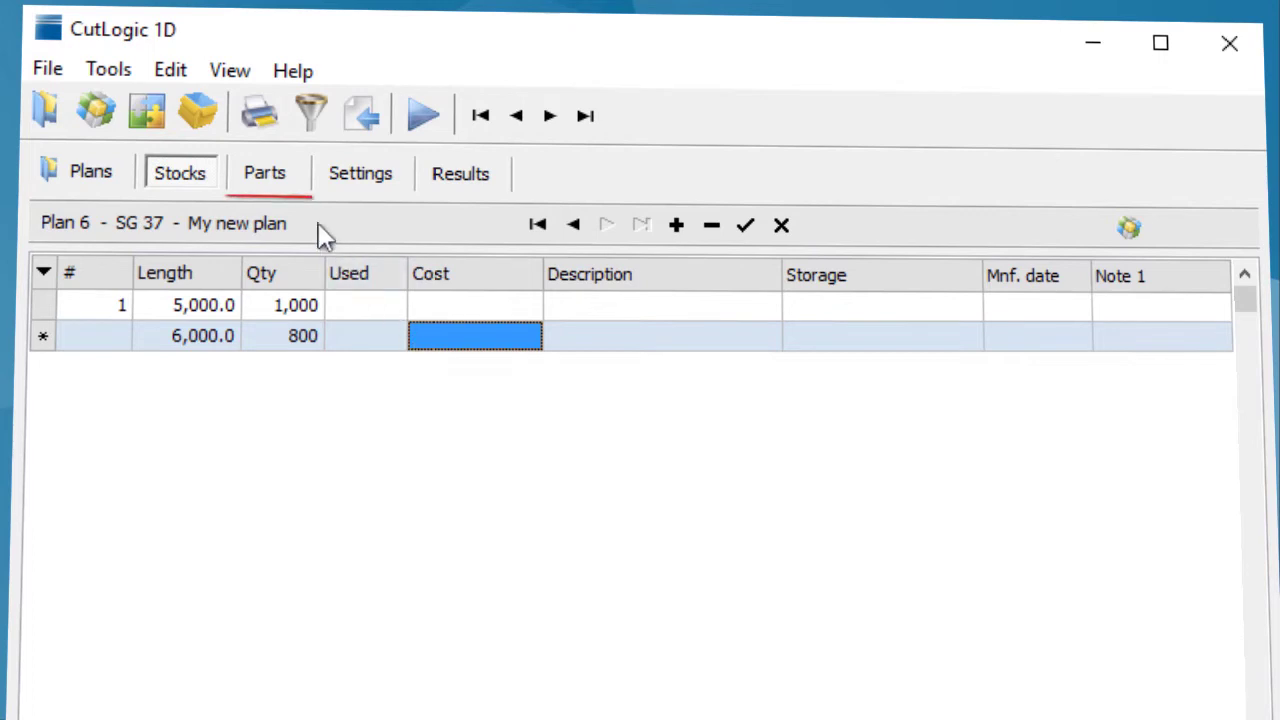
Step: Enter the first part in the parts list: length 300 at 100 pieces
click(284, 190)
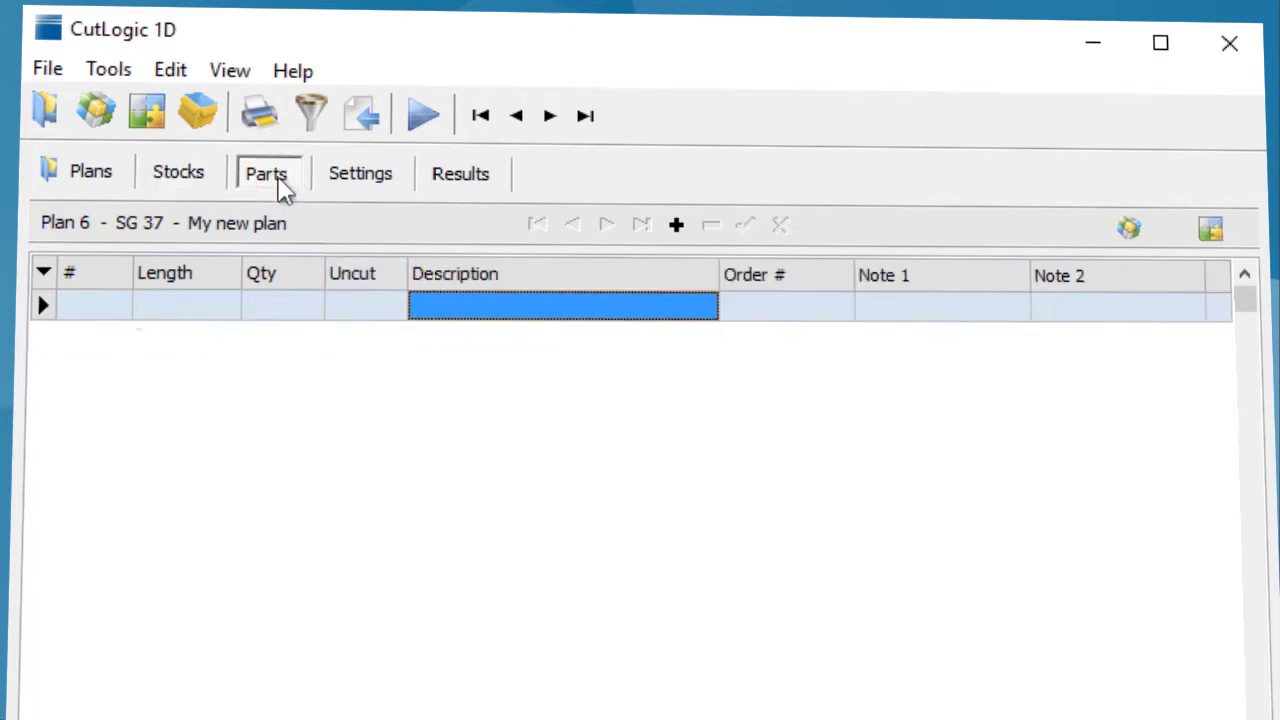
click(145, 318)
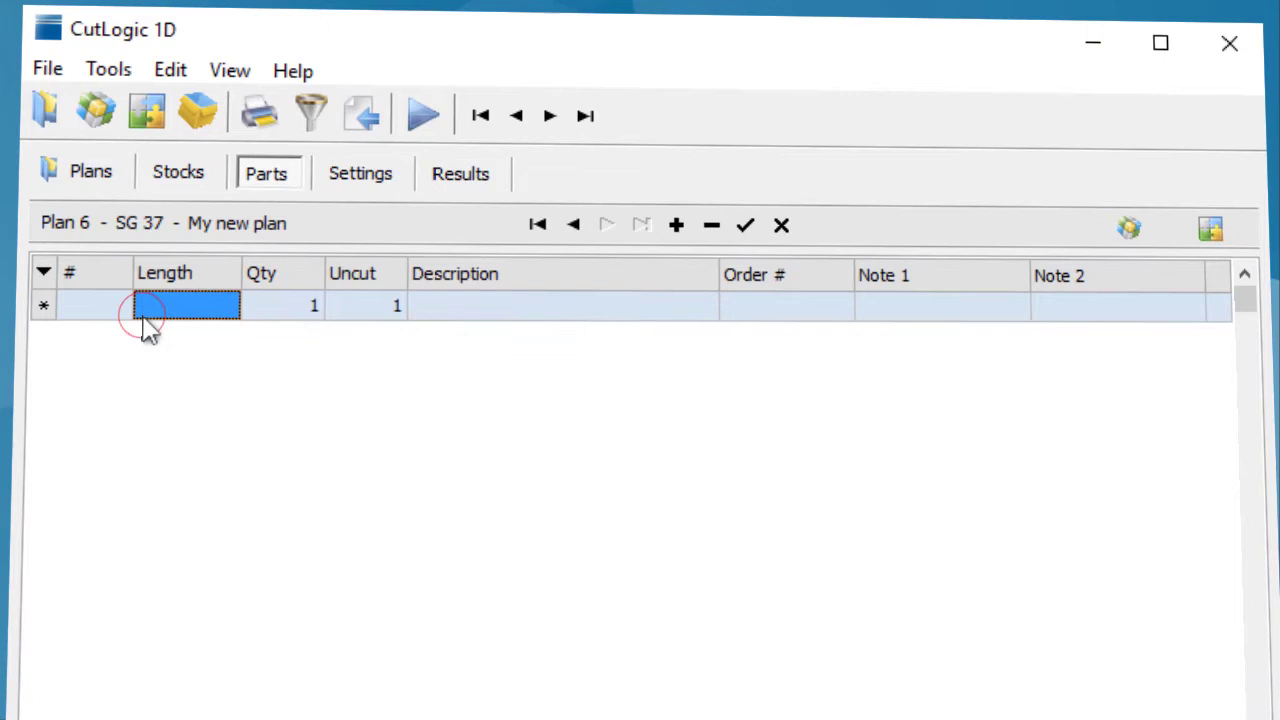
text(300)
key(Tab)
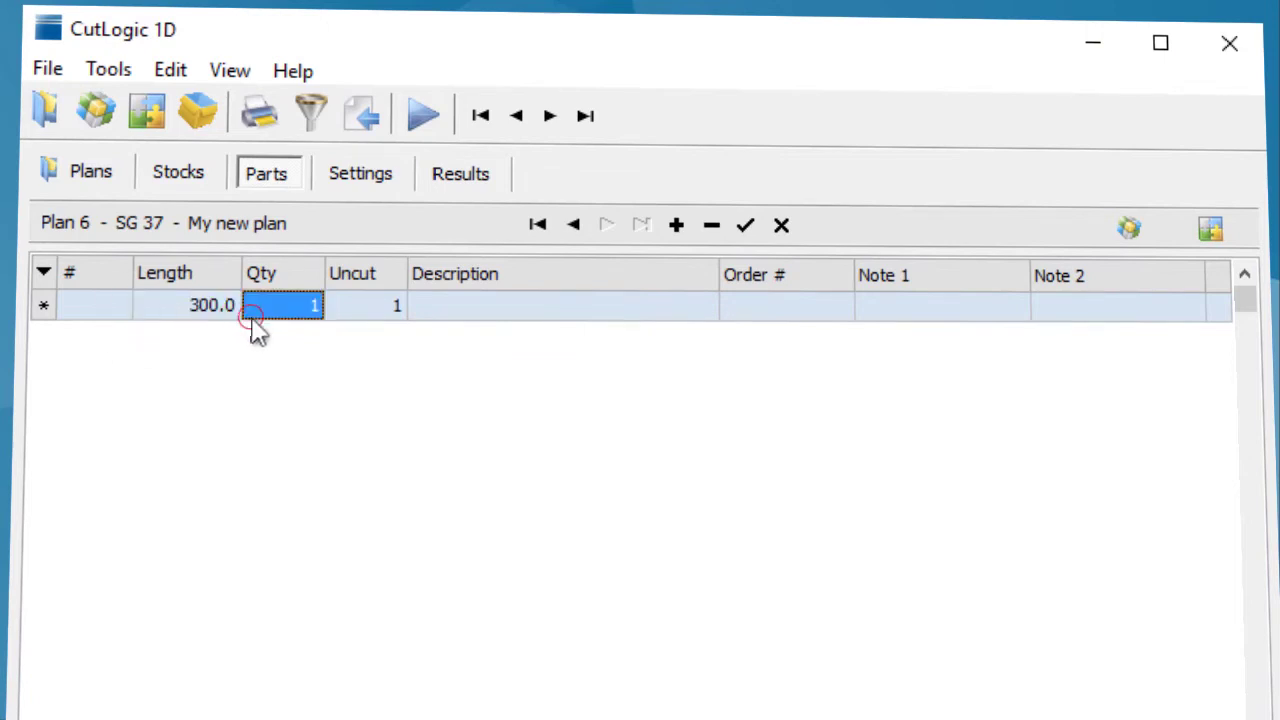
text(100)
key(Down)
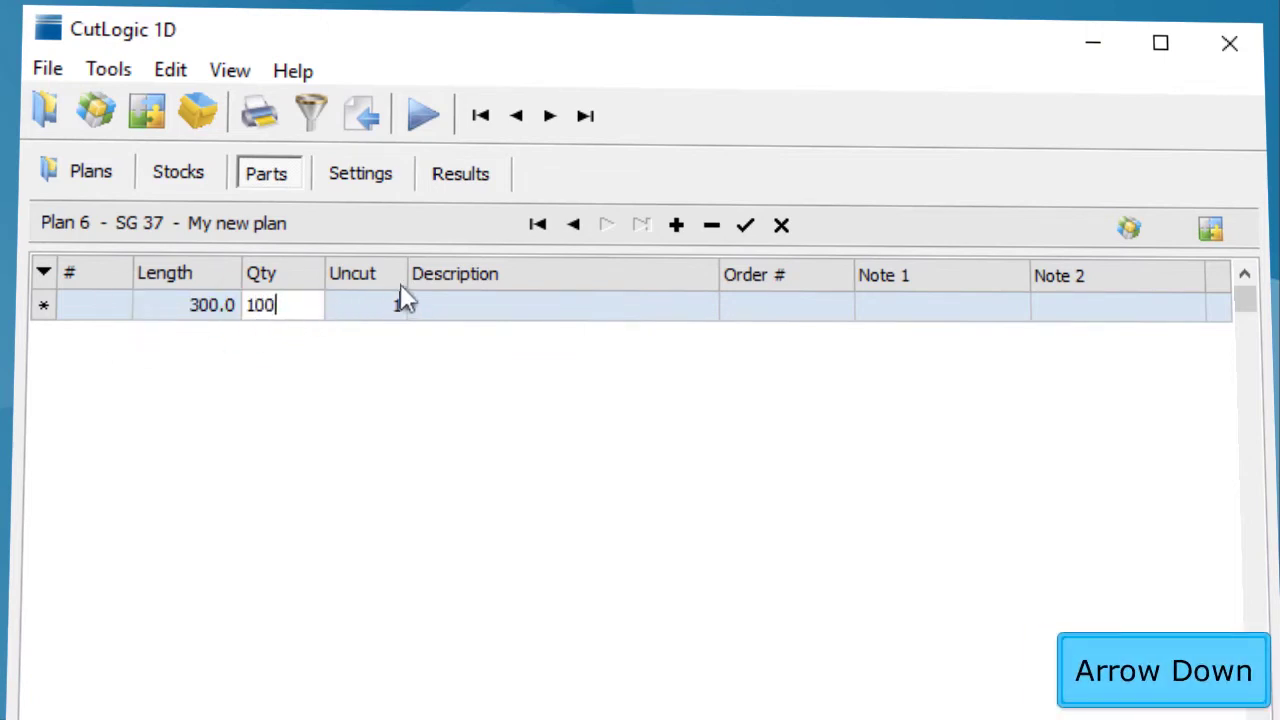
key(Down)
click(676, 225)
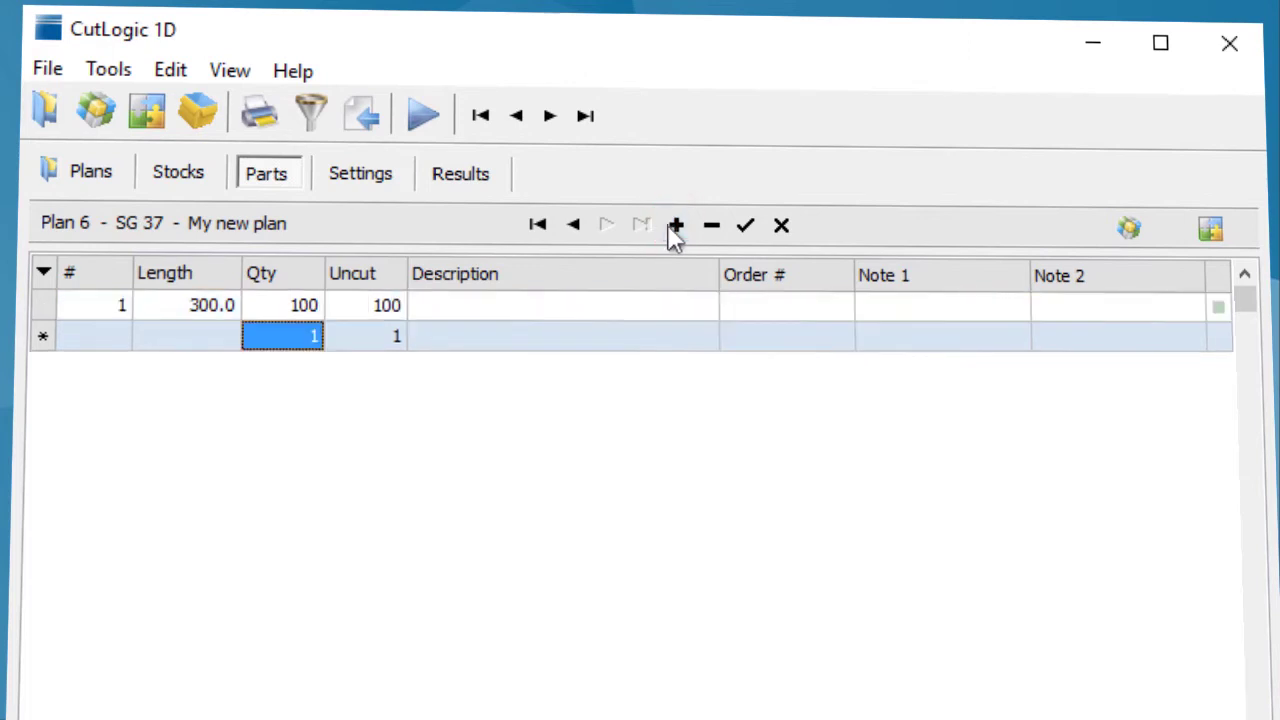
Step: Add parts 400 and 125 at 100 pieces each, and 1,200 at 50 pieces
click(150, 345)
text(400)
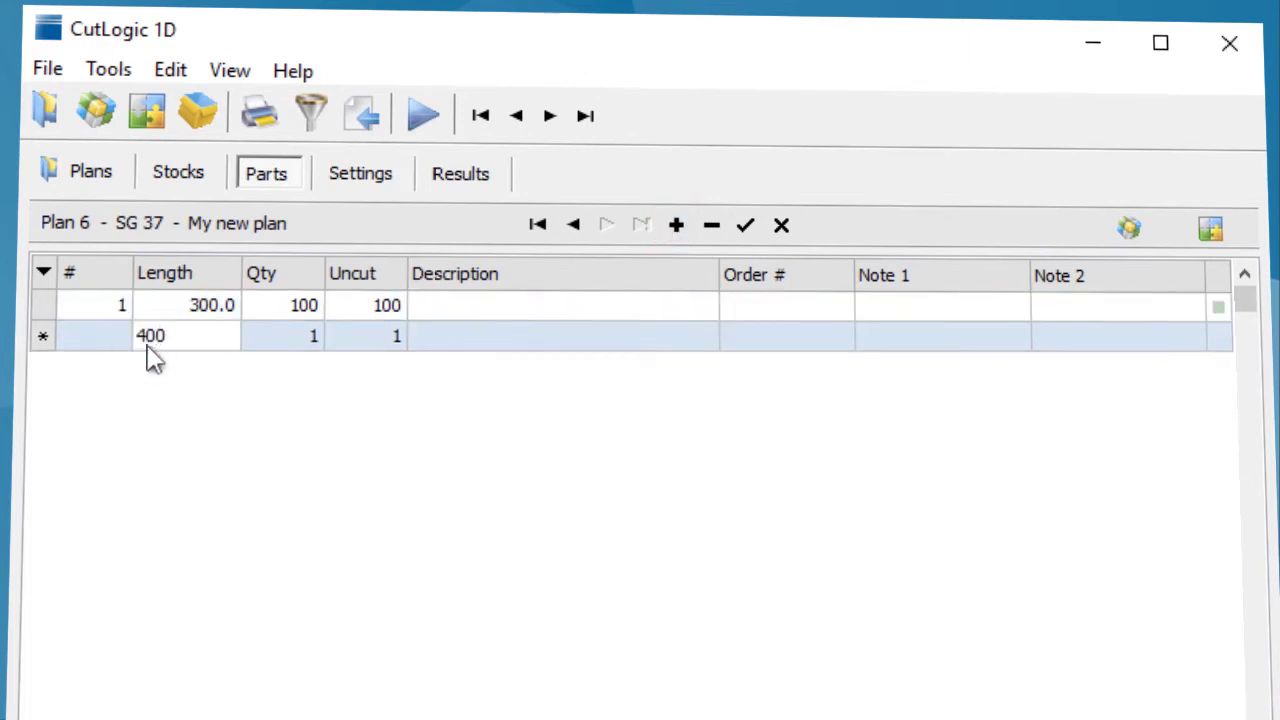
key(Tab)
text(1)
key(Return)
text(125)
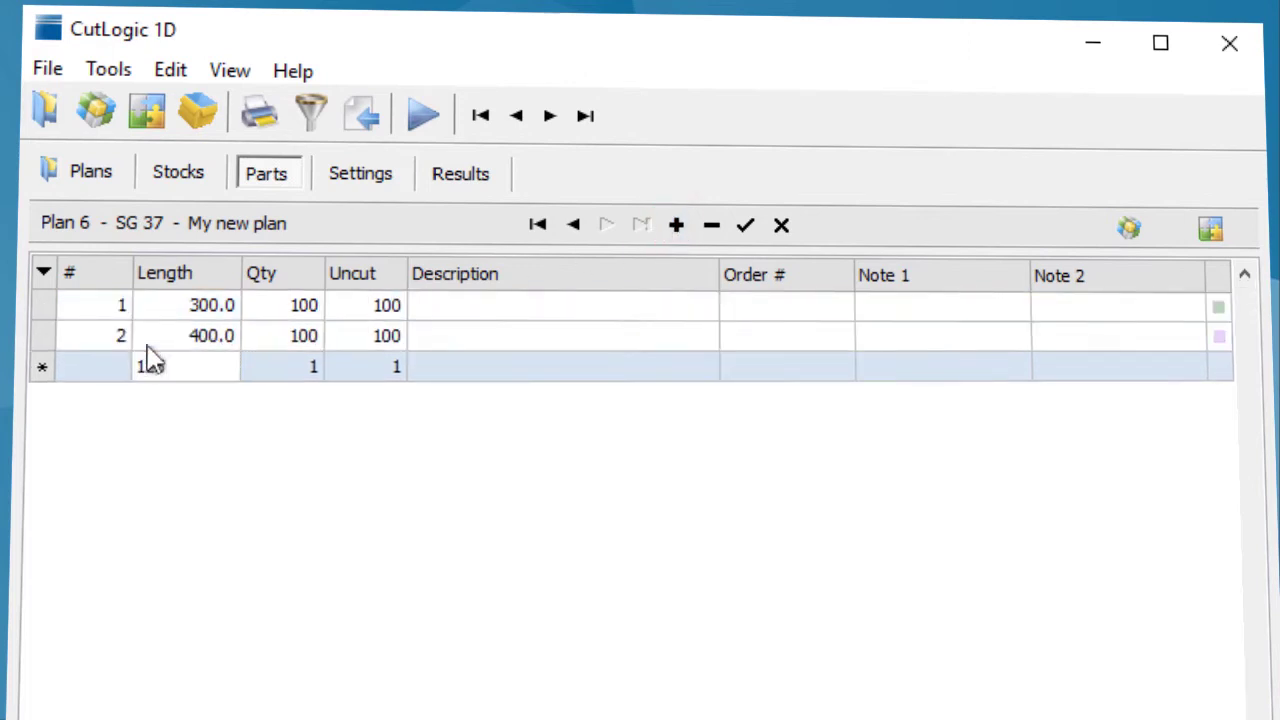
key(Tab)
text(100)
key(Return)
text(1200)
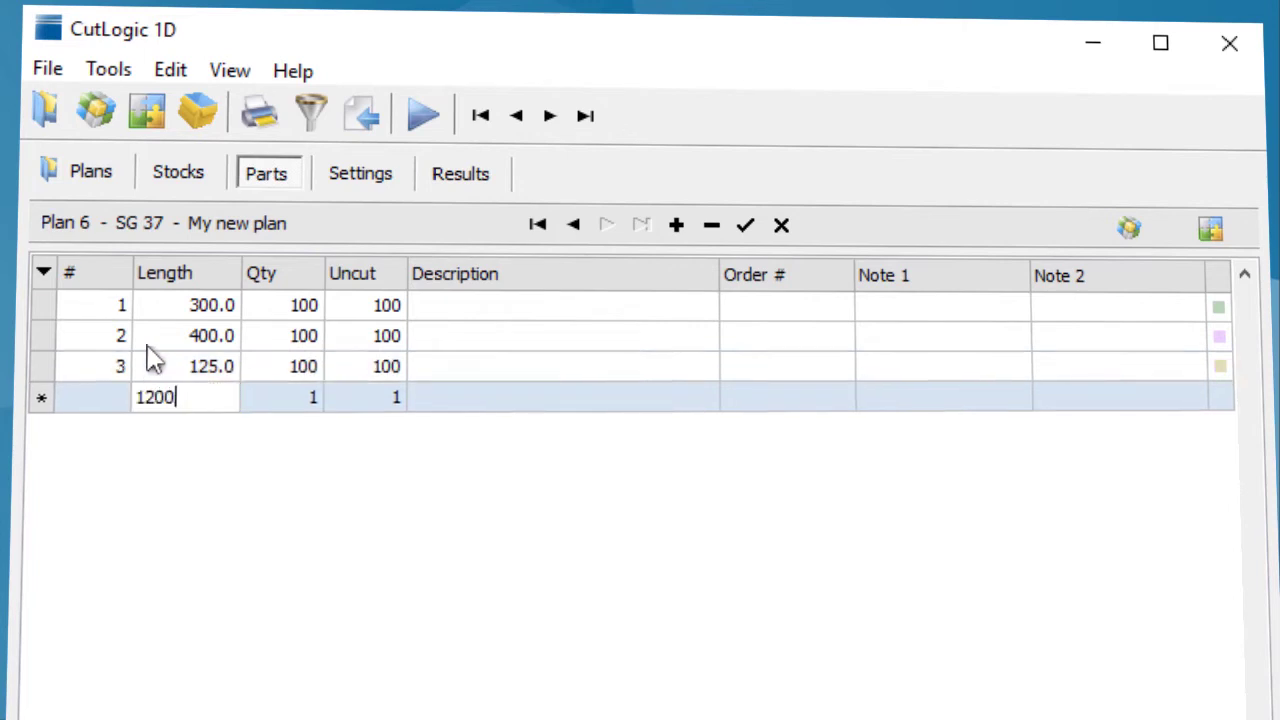
key(Tab)
text(50)
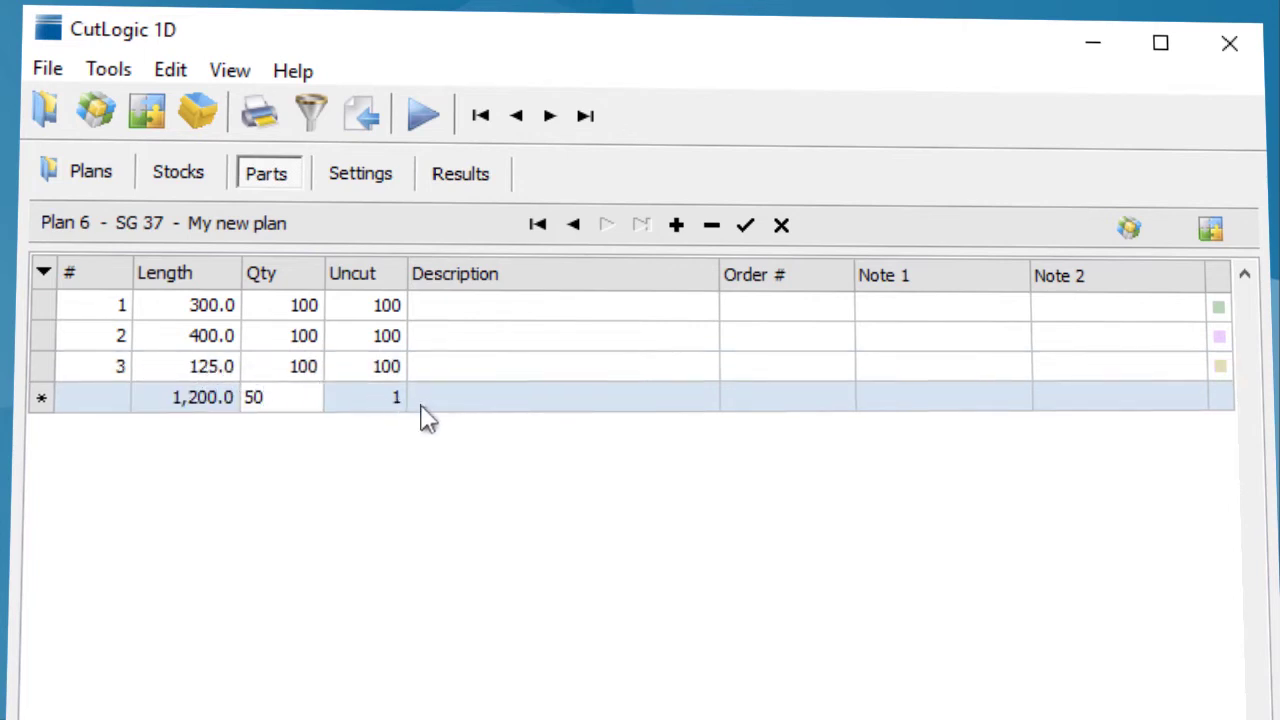
click(421, 406)
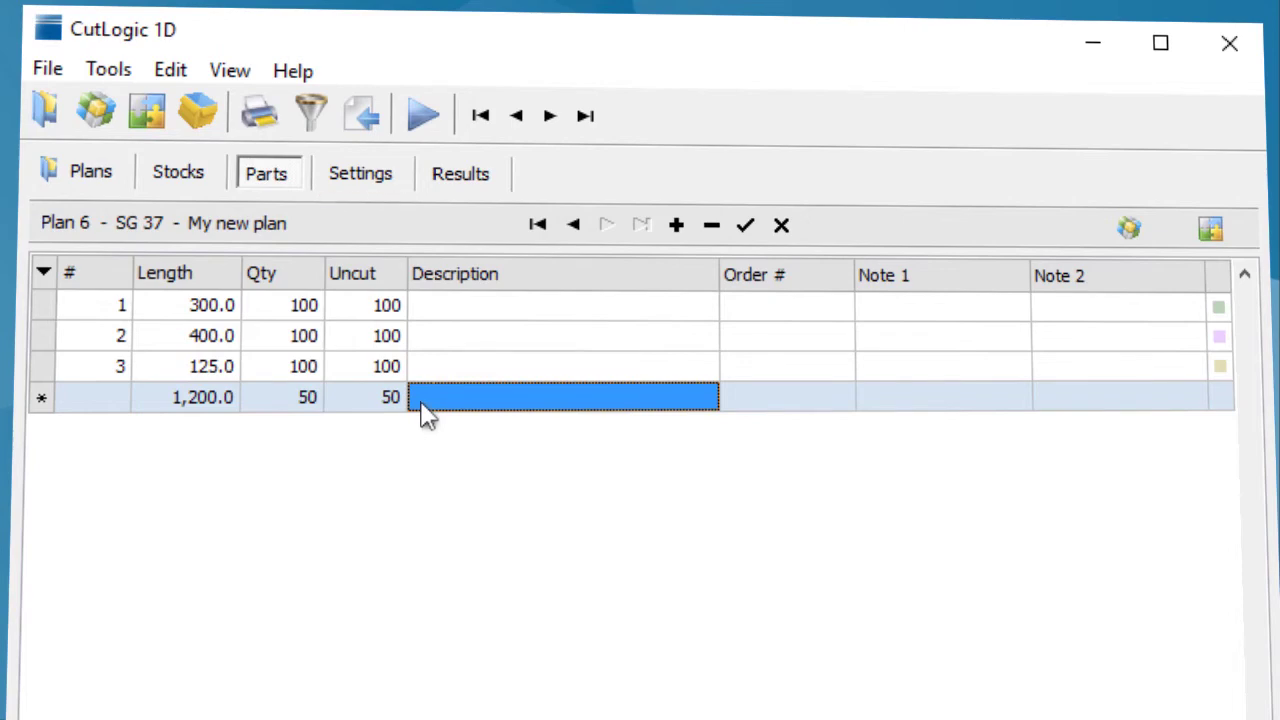
Step: Set kerf 2.0 and minimum remnant length 500, storing new remnants as Remnants
click(348, 174)
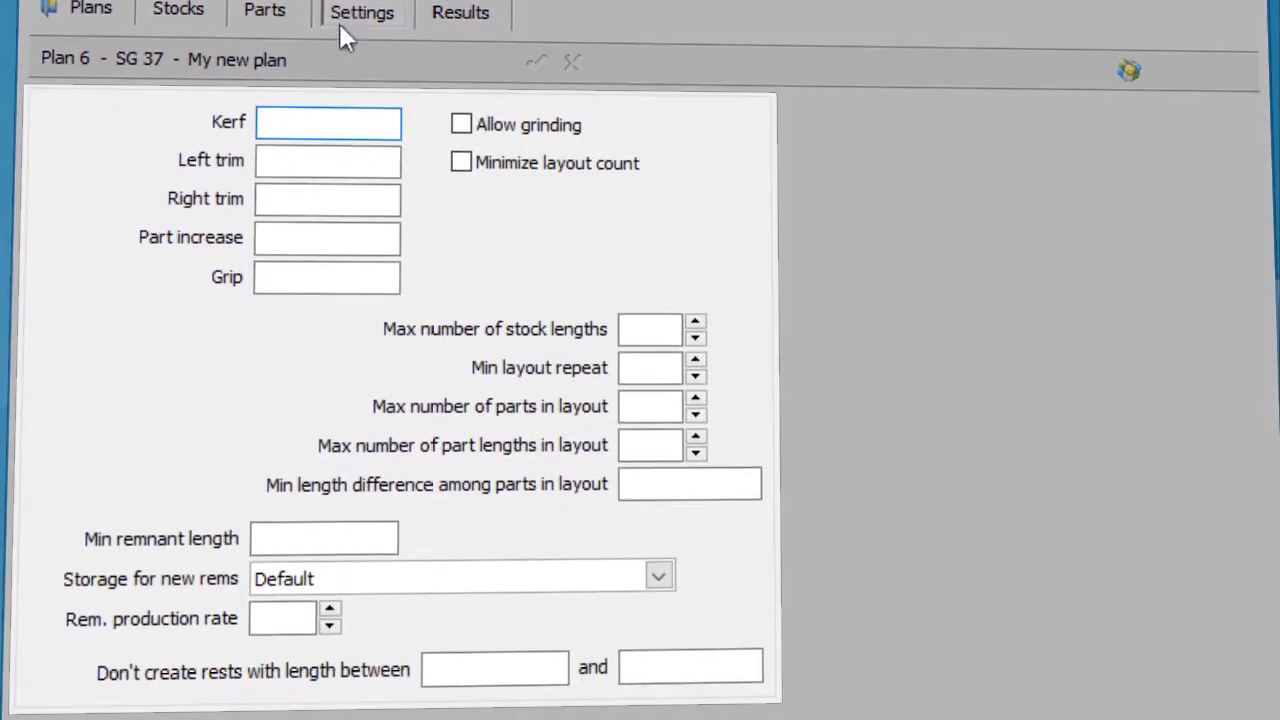
text(2)
click(293, 538)
text(500)
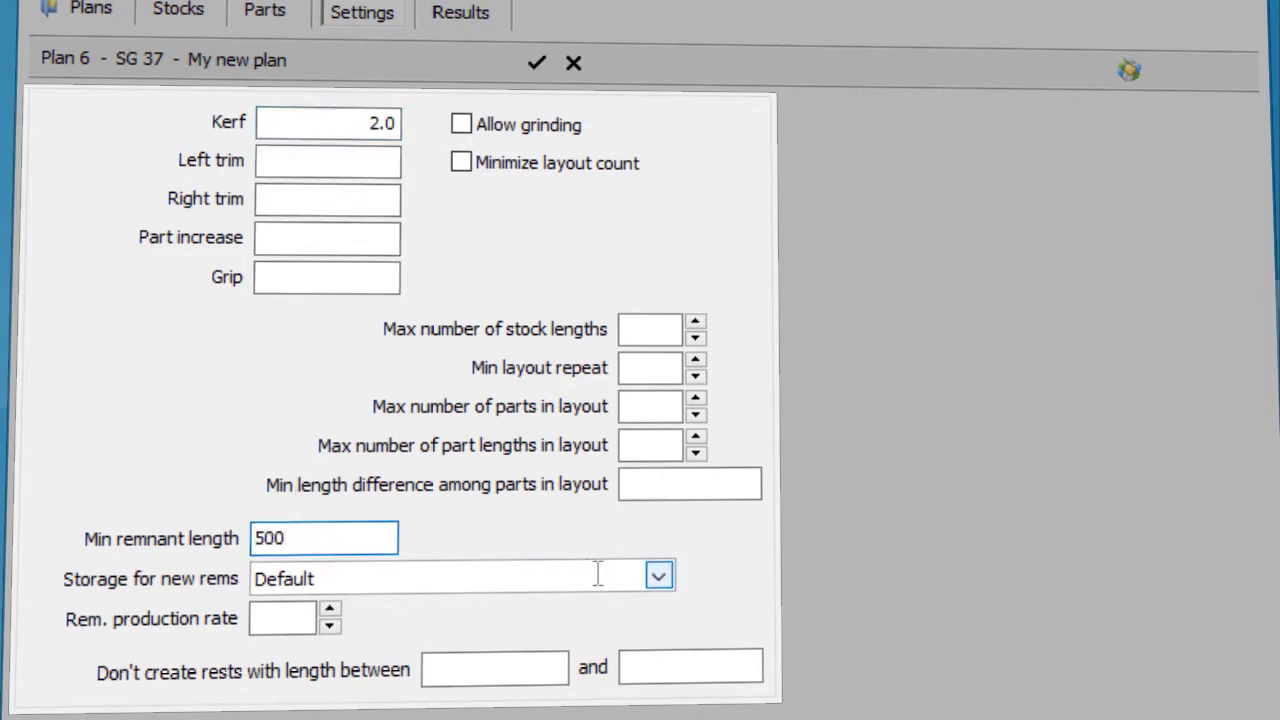
click(658, 576)
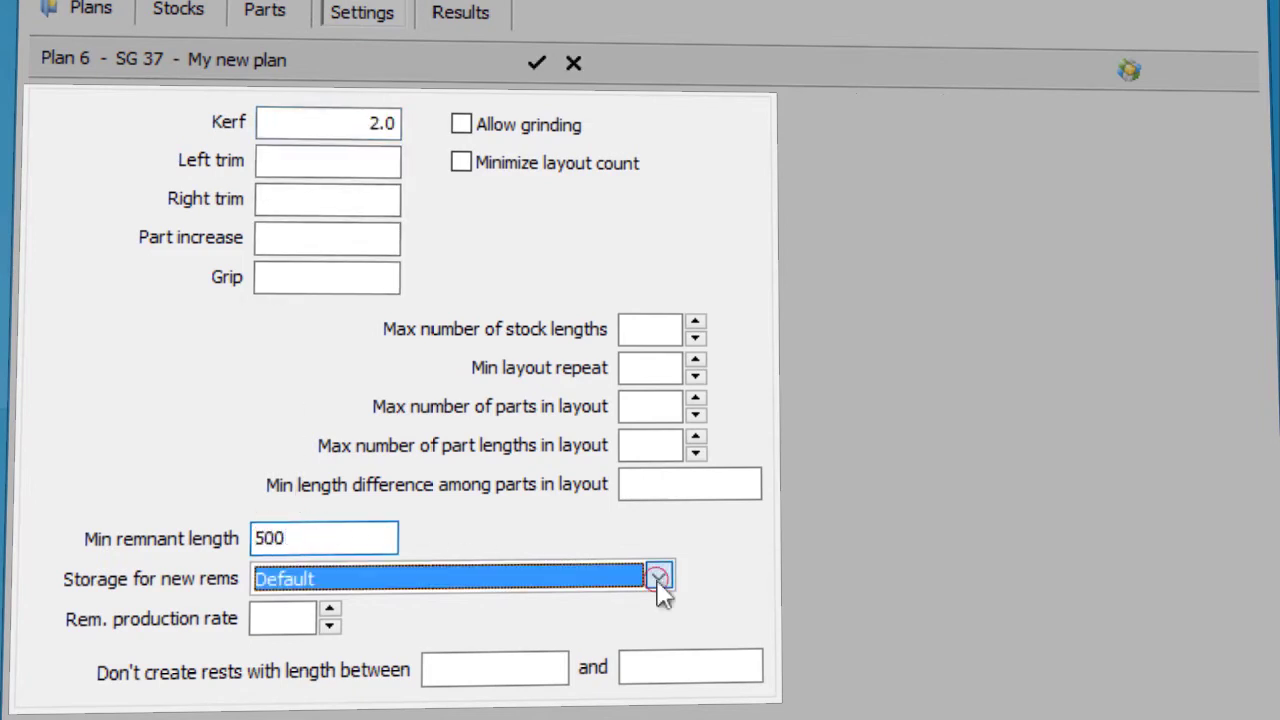
click(494, 652)
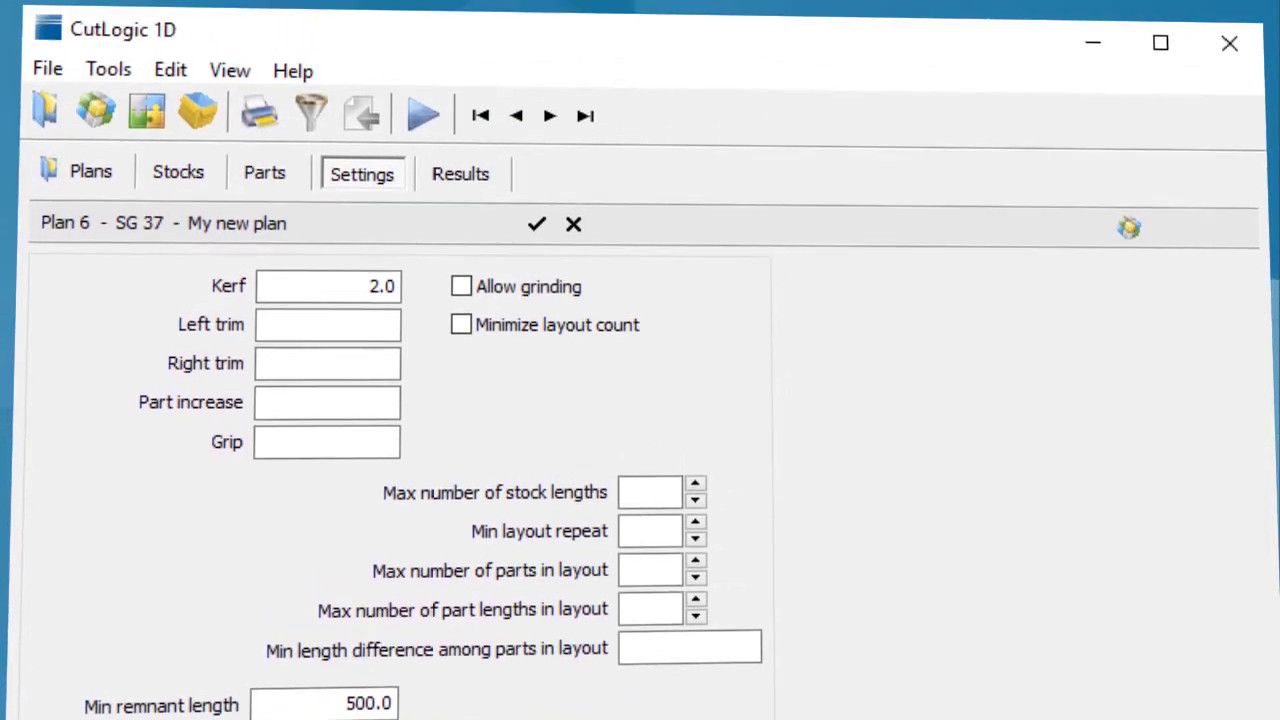
Step: Run optimization with F3 and stop it with Esc, keeping the 5-layout, 99.45% result
key(F3)
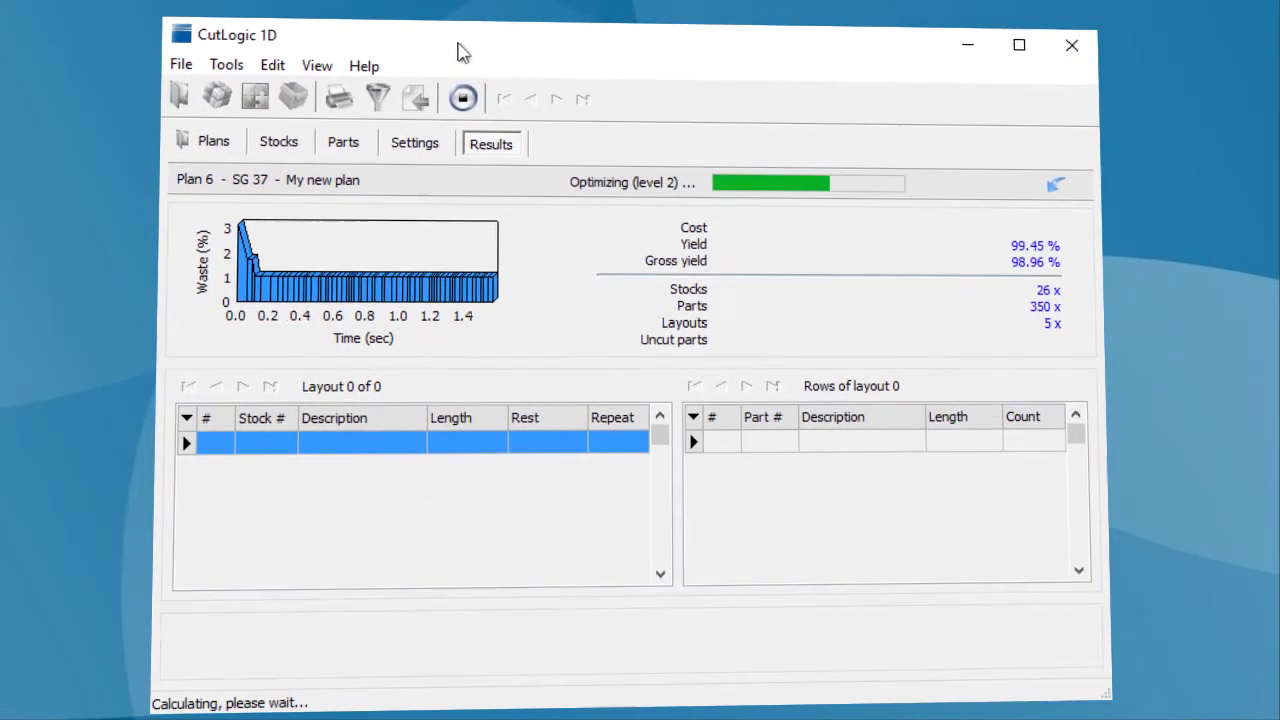
key(Escape)
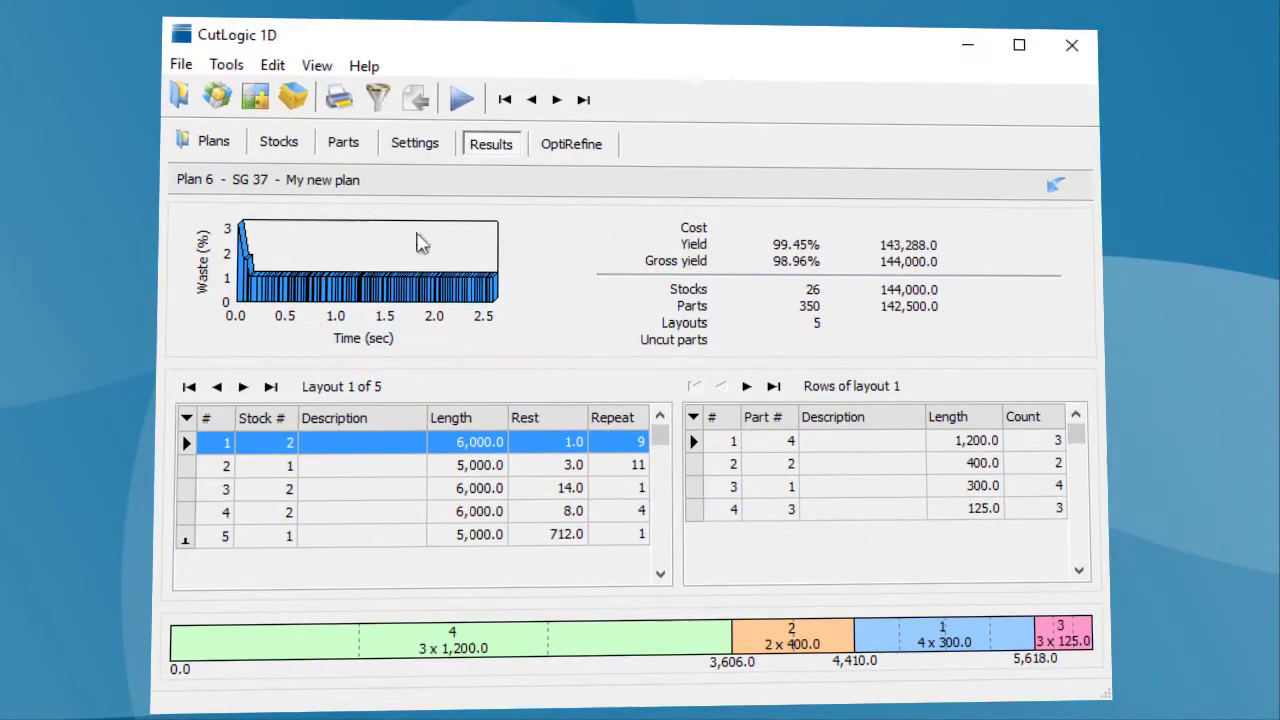
Step: Step through cutting layouts 2 to 5 in the layouts table
click(370, 474)
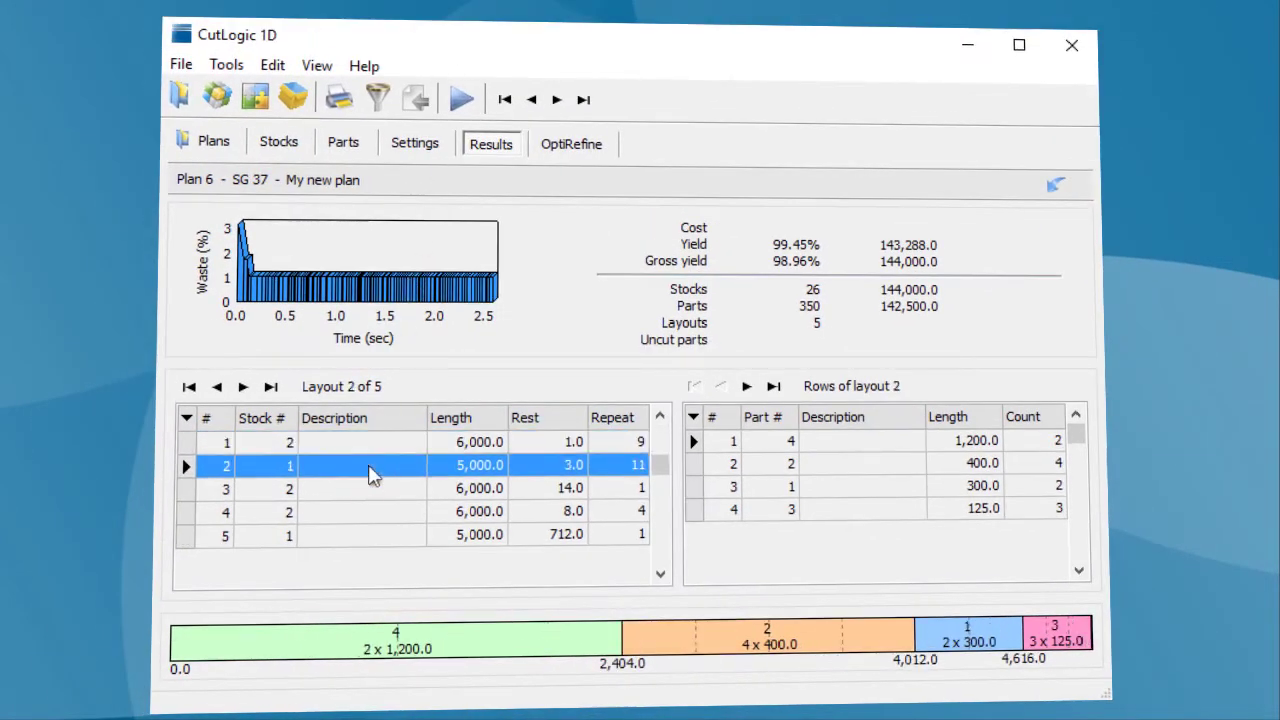
click(368, 498)
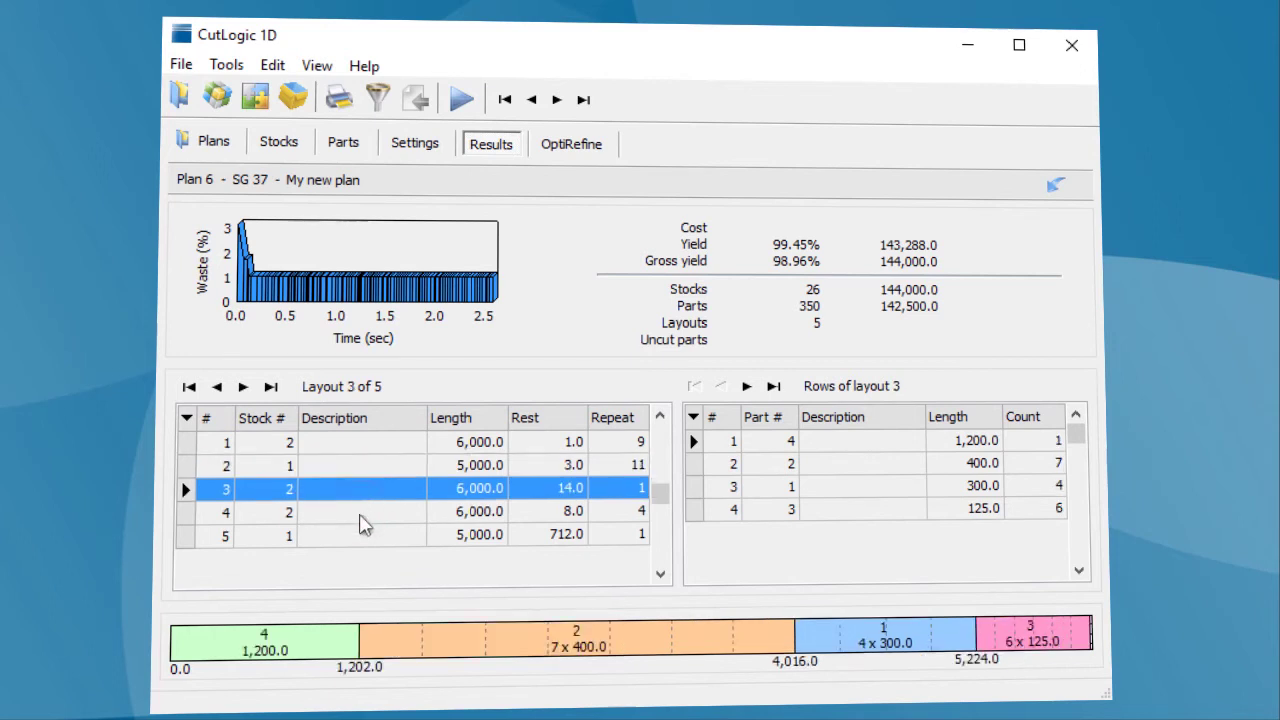
click(366, 512)
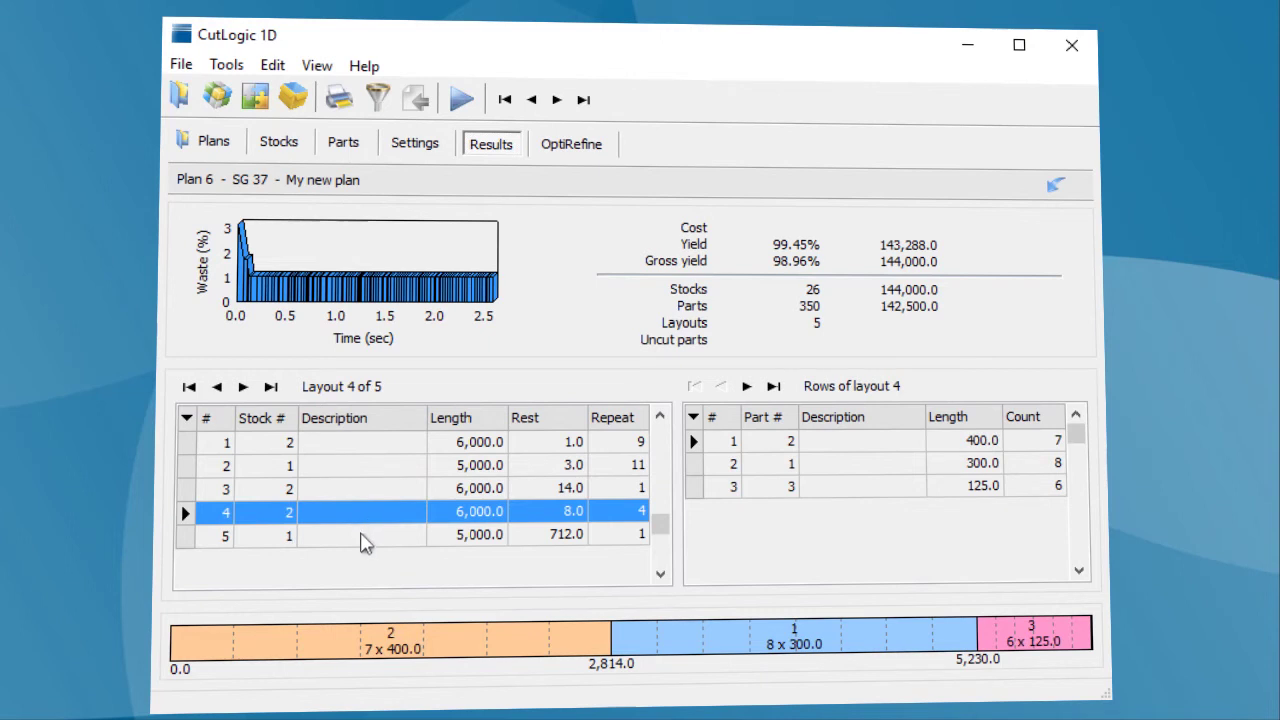
click(366, 536)
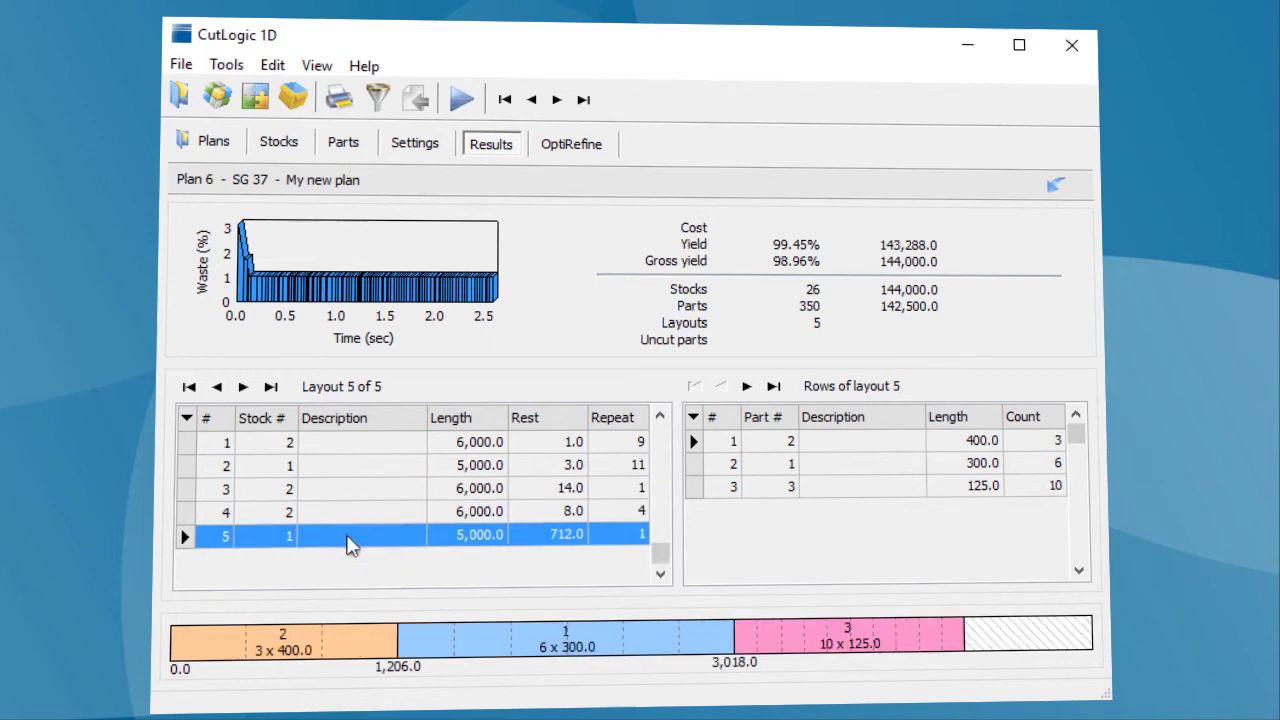
Step: Bring up the plan reports list with the Cutting layouts report selected
key(ctrl+p)
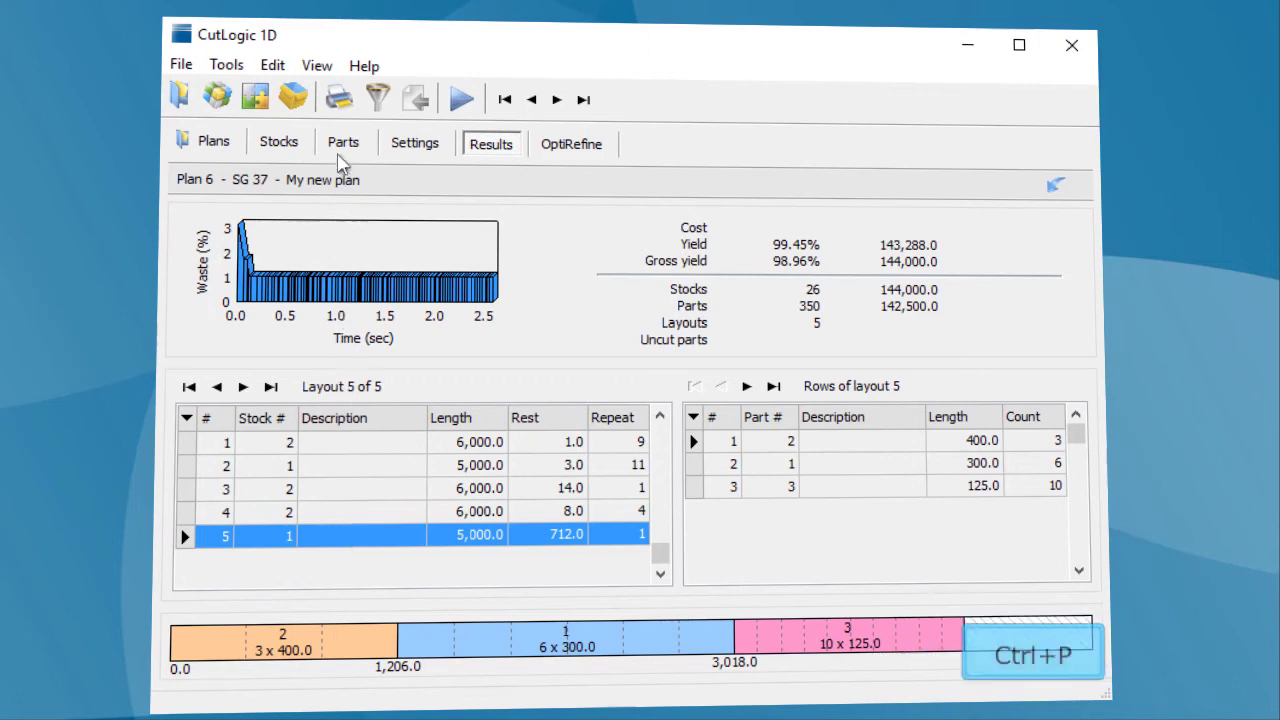
click(339, 100)
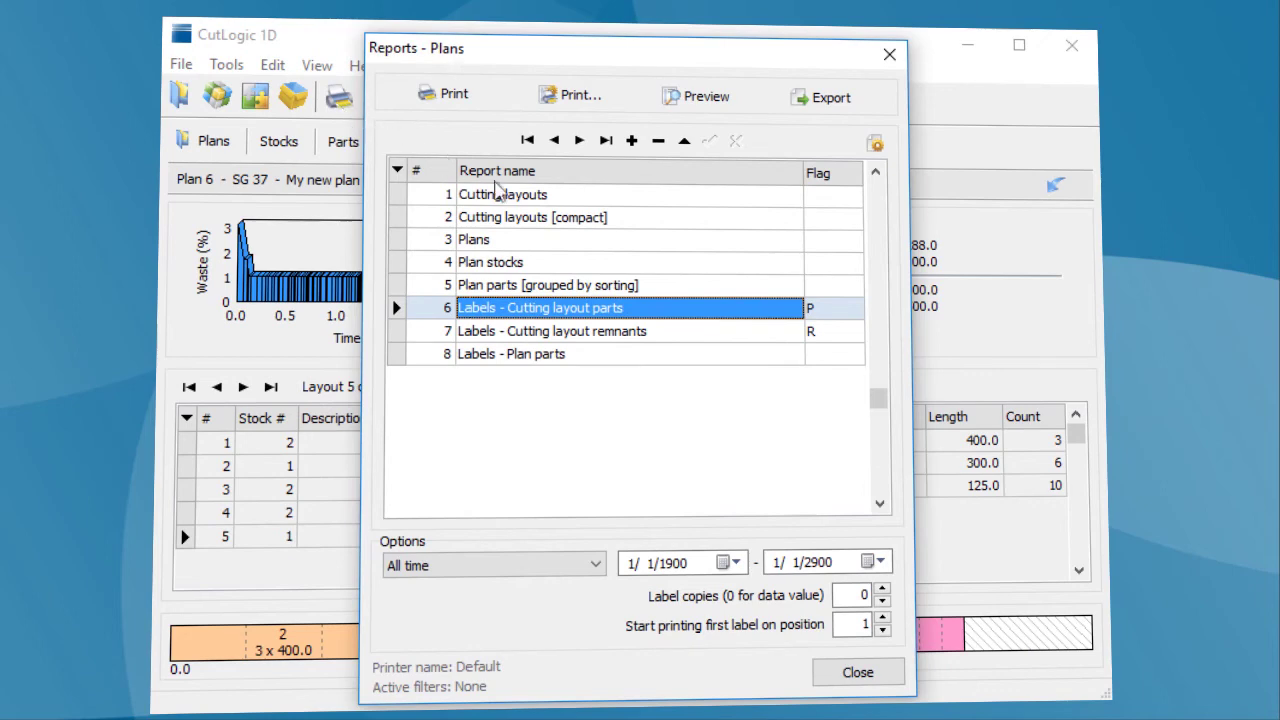
click(526, 196)
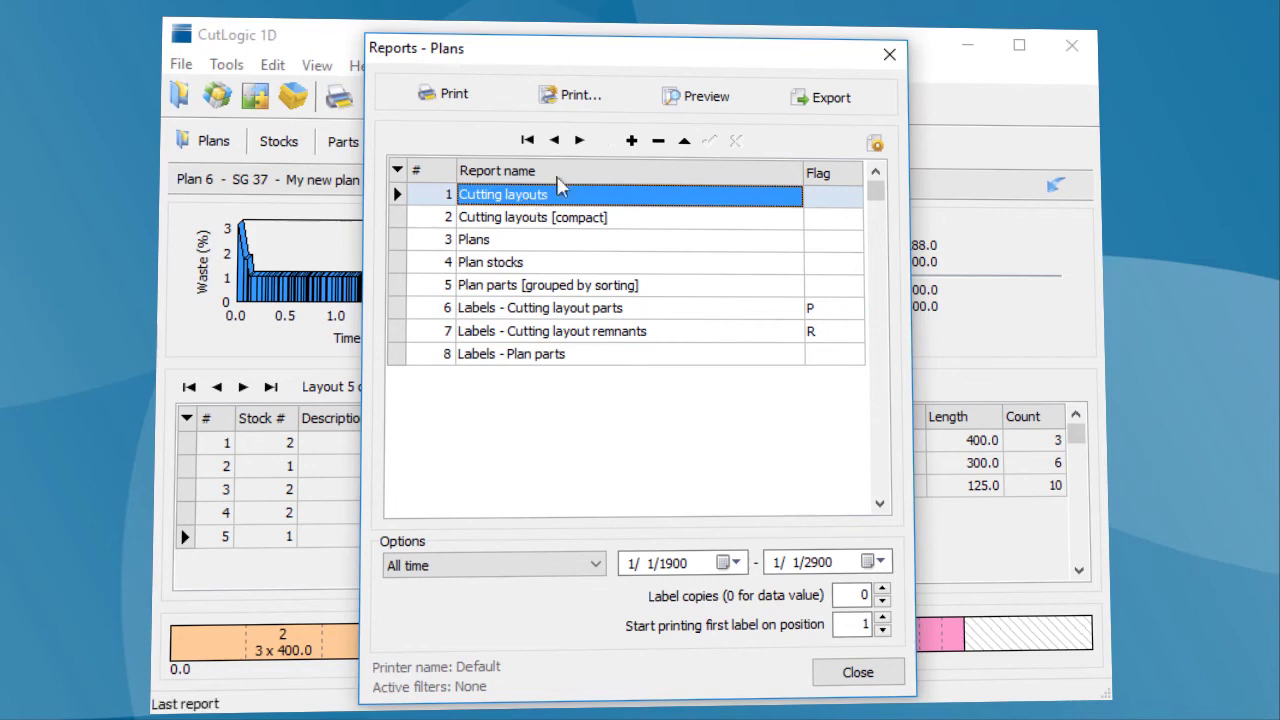
Step: Preview the Cutting layouts report and scroll down to layout 5 on page 2
click(684, 100)
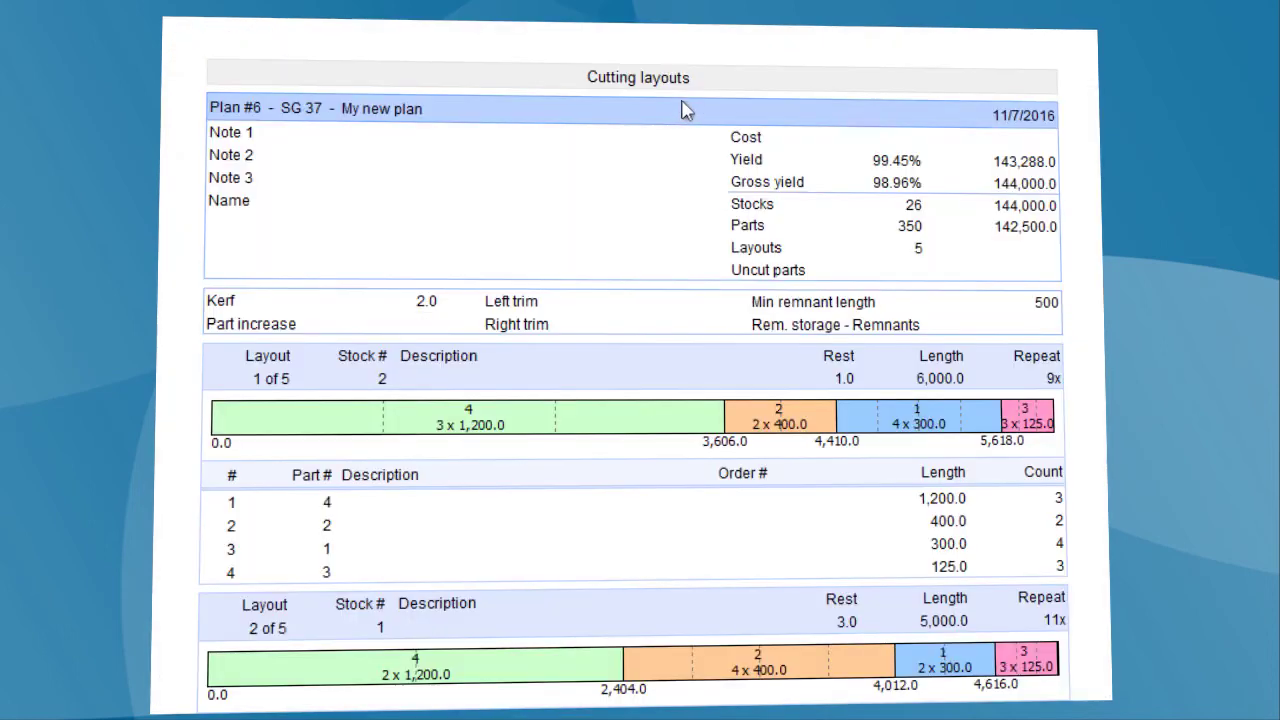
scroll(684, 110, down, 3)
scroll(684, 110, down, 2)
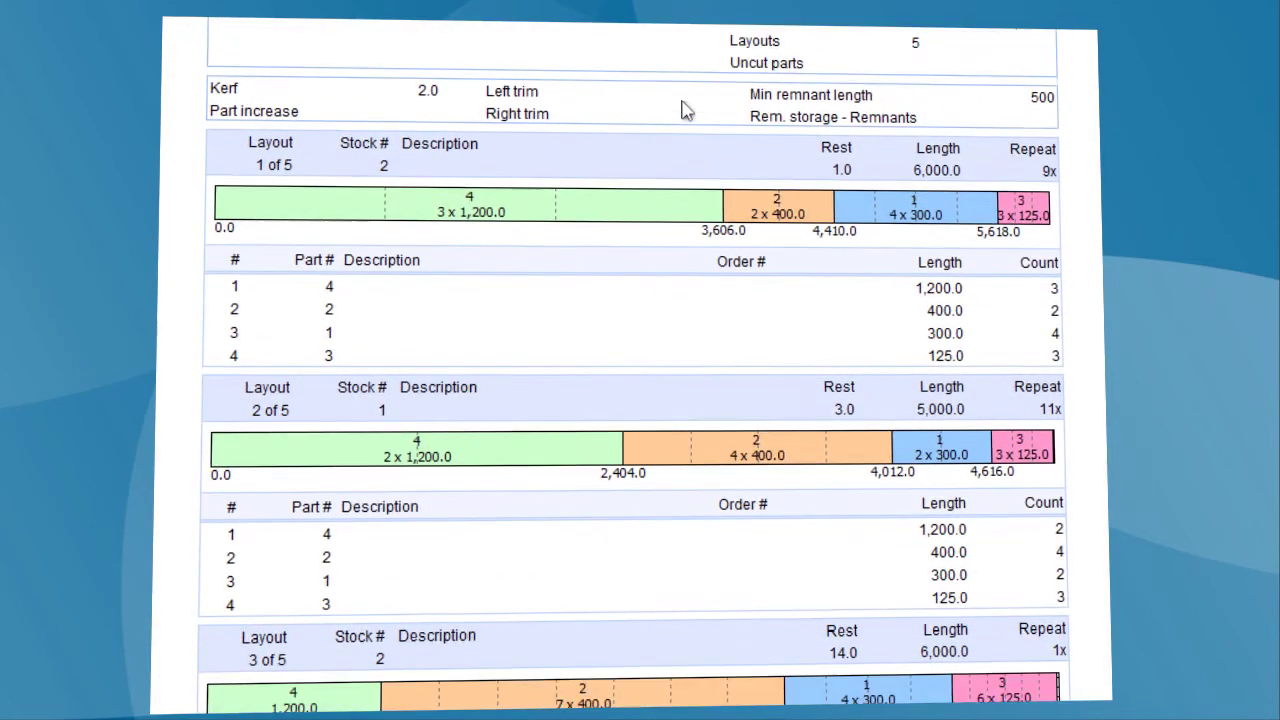
scroll(684, 110, down, 3)
scroll(684, 110, down, 4)
scroll(684, 110, down, 4)
scroll(684, 110, down, 2)
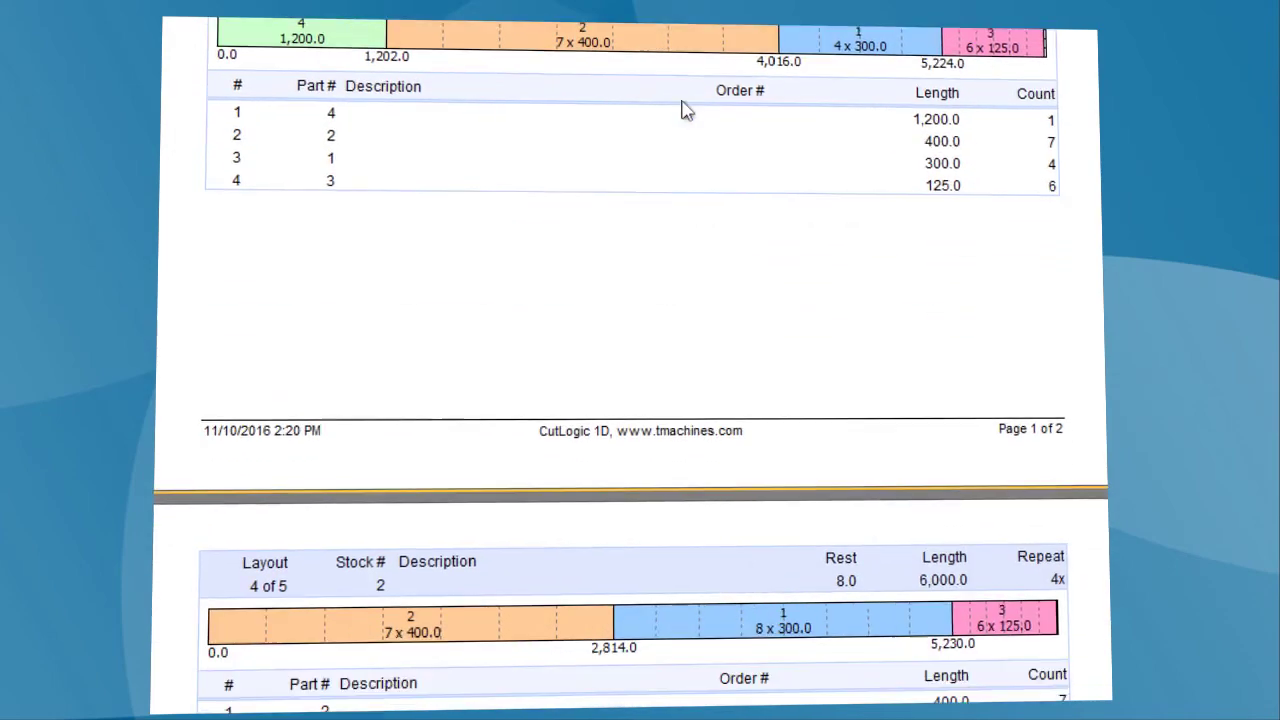
scroll(684, 110, down, 3)
scroll(684, 110, down, 3)
scroll(684, 110, down, 1)
scroll(684, 110, down, 1)
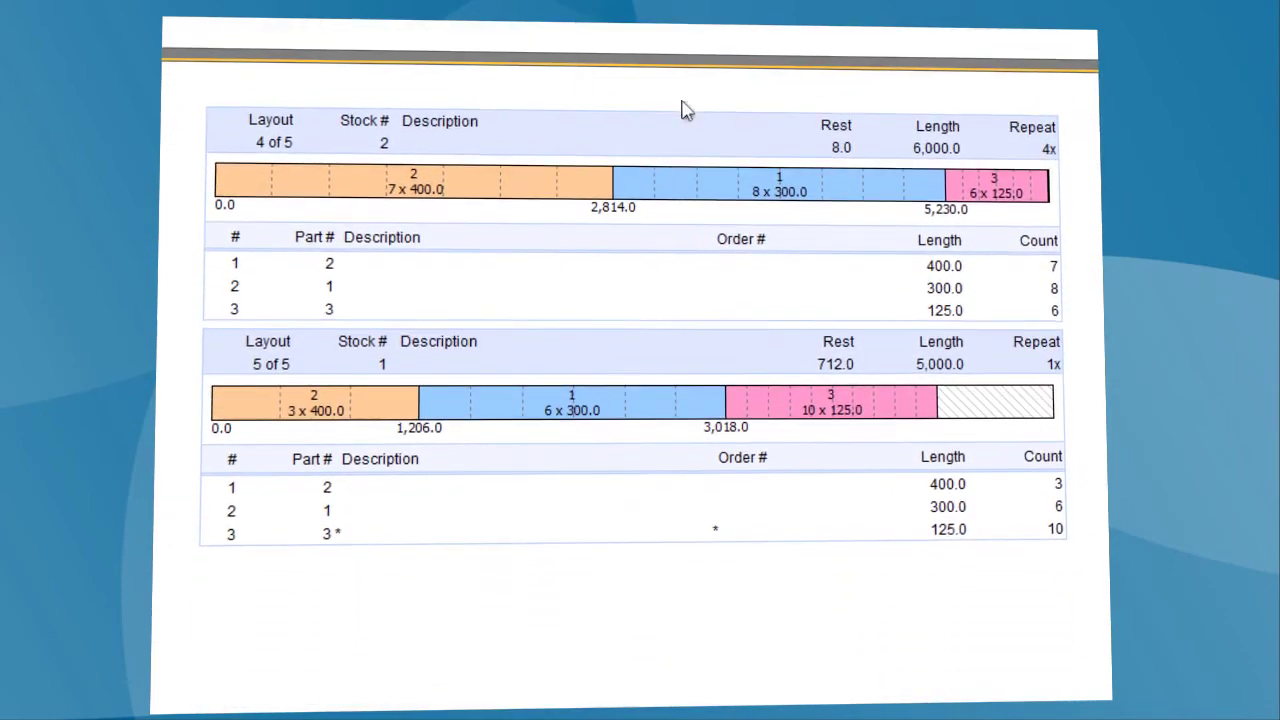
scroll(684, 110, down, 1)
scroll(684, 110, down, 1)
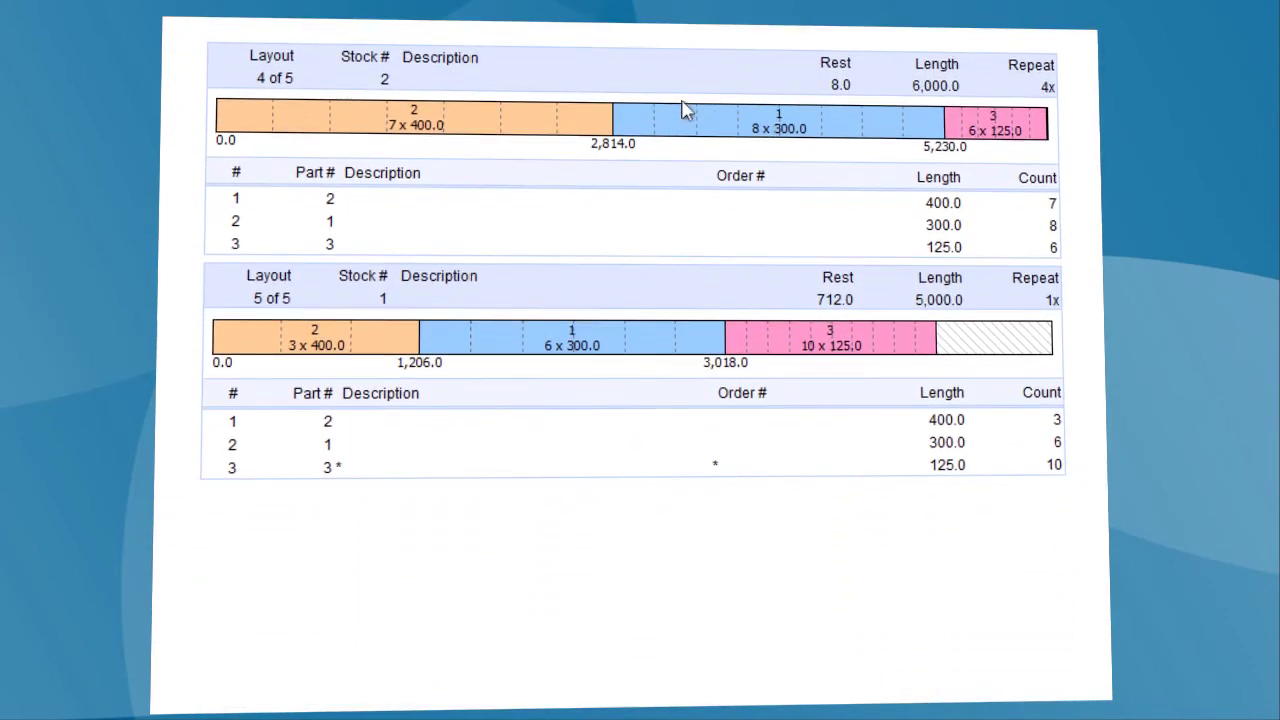
Step: Close the layouts preview and preview the Labels - Cutting layout parts report
key(Escape)
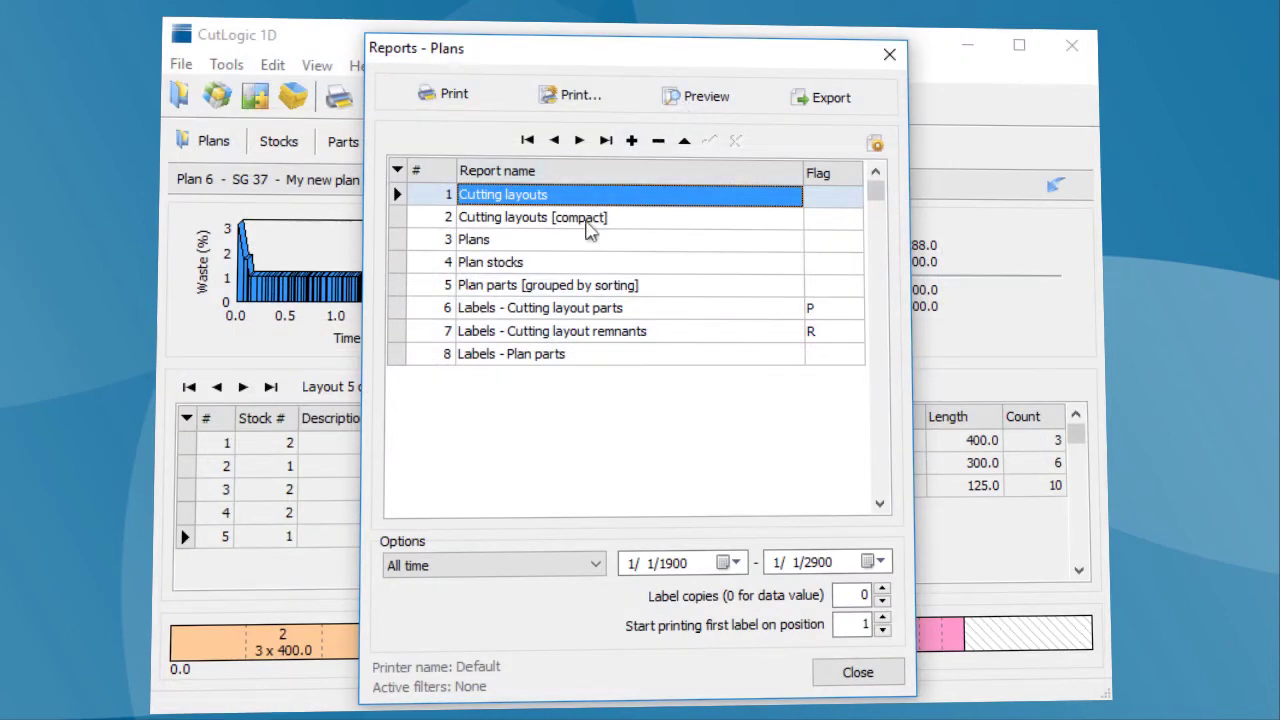
click(519, 316)
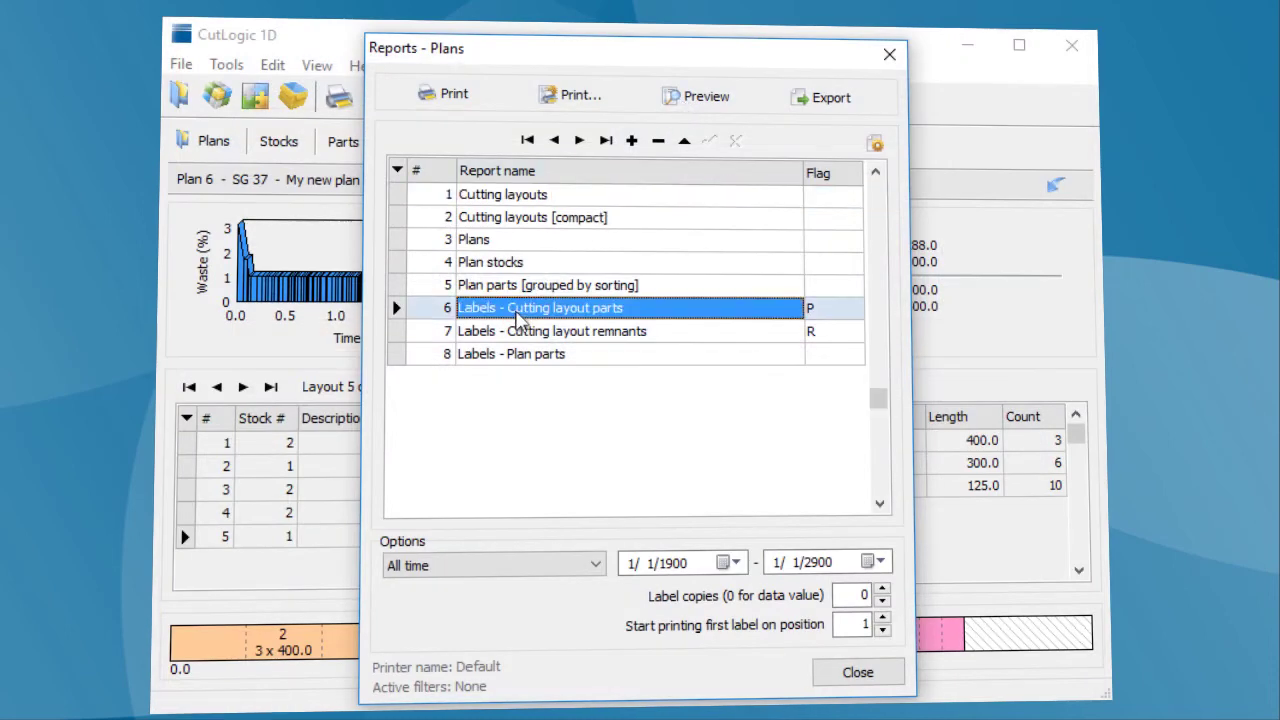
click(683, 105)
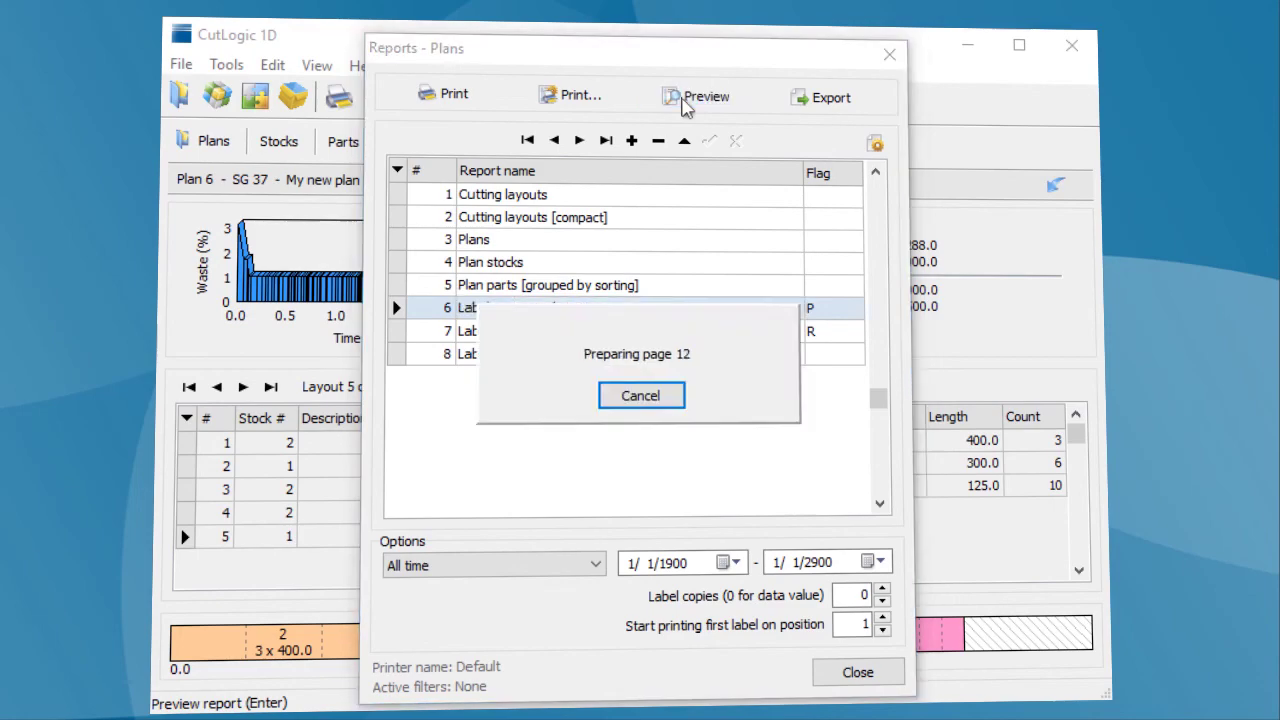